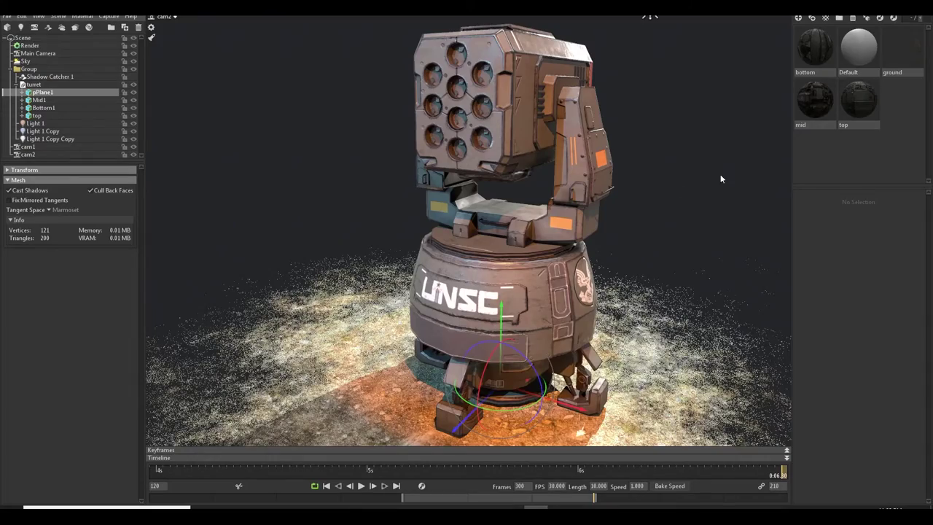
mouse_move(720, 179)
mouse_down()
mouse_move(655, 174)
mouse_move(727, 169)
mouse_up()
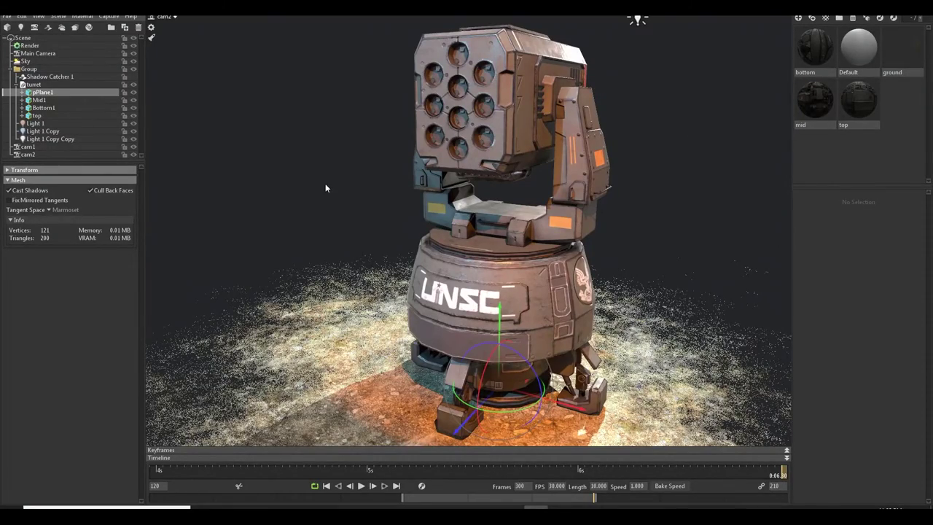
drag(326, 188, 366, 128)
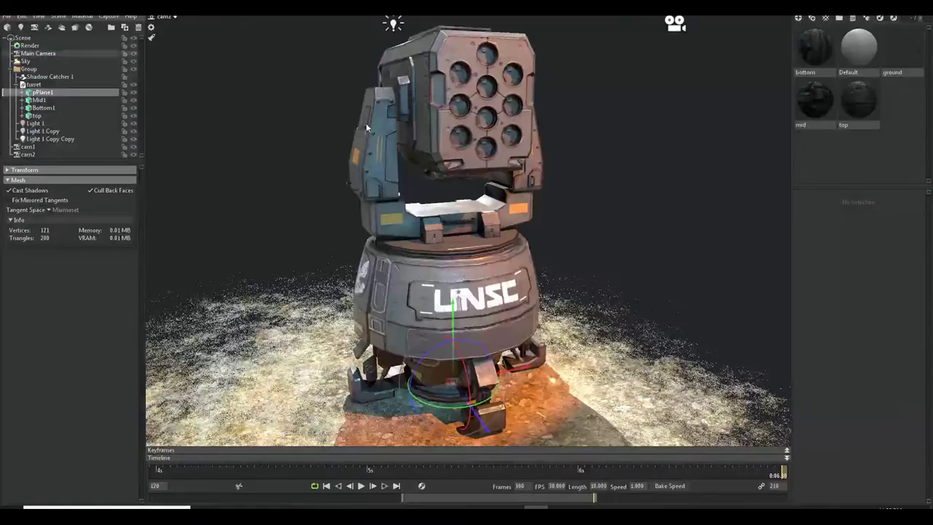
drag(630, 176, 515, 157)
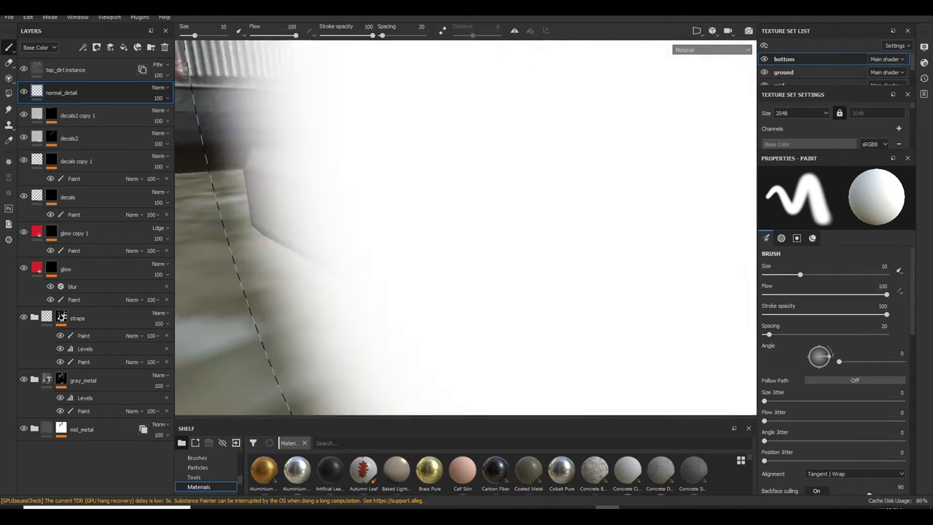
Switch to Substance Painter and examine the textured turret as a whole from several angles.
scroll(408, 146, down, 6)
alt+middle_drag(495, 80, 594, 219)
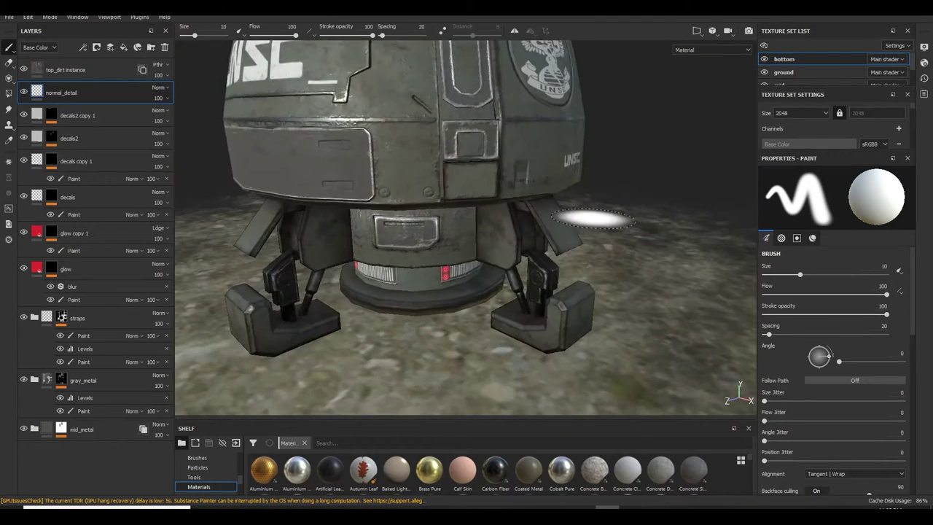
scroll(593, 218, down, 8)
mouse_move(643, 141)
alt+mouse_down()
mouse_move(623, 189)
mouse_move(612, 165)
mouse_move(682, 239)
mouse_move(658, 163)
mouse_move(447, 229)
alt+mouse_up()
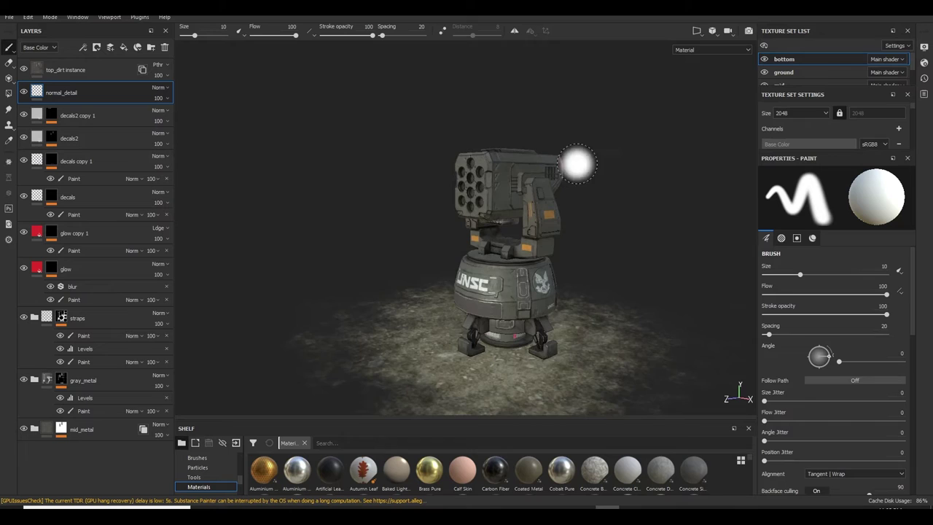
alt+middle_drag(609, 131, 603, 148)
alt+right_drag(602, 148, 679, 229)
alt+middle_drag(643, 215, 650, 174)
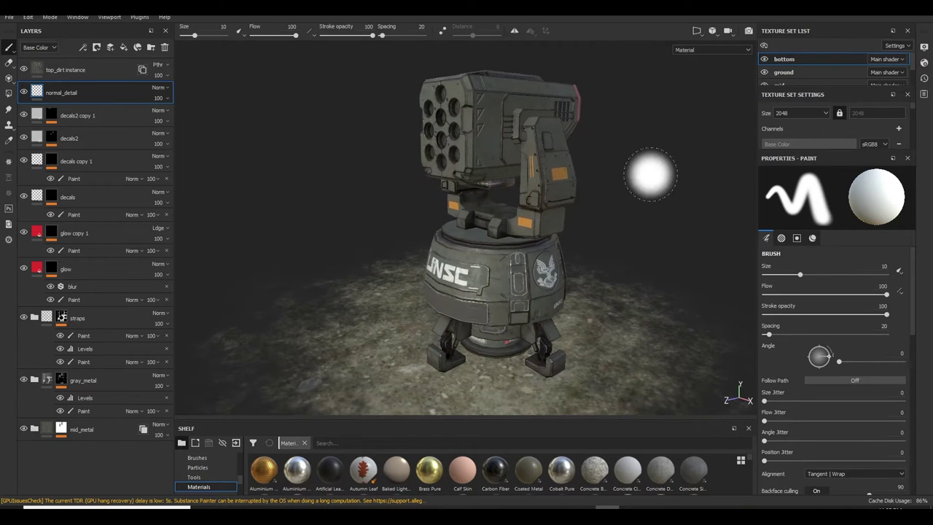
alt+drag(659, 178, 616, 178)
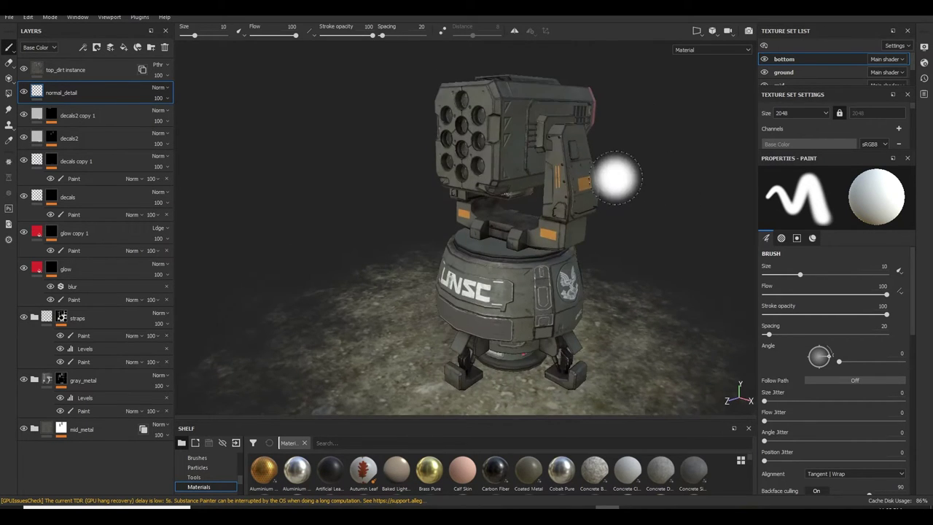
mouse_move(616, 179)
alt+middle_down()
mouse_move(565, 205)
mouse_move(620, 193)
alt+middle_up()
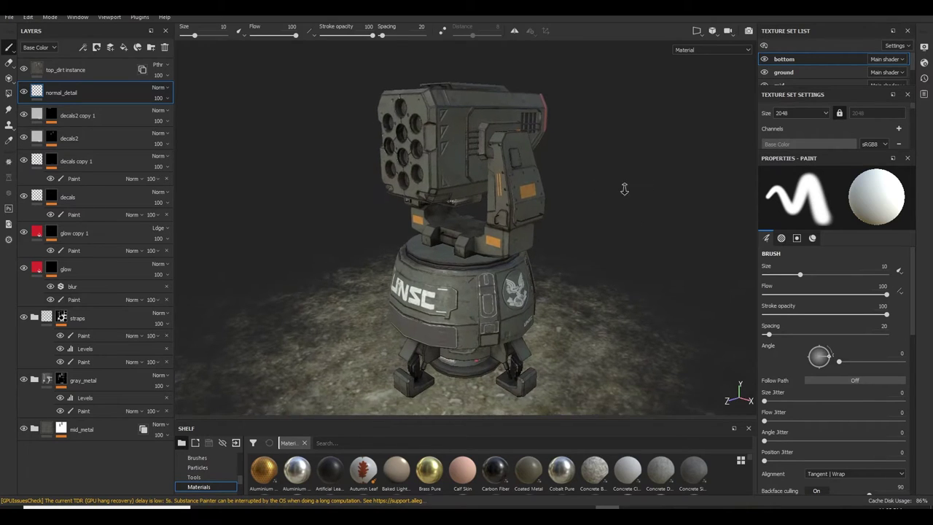
mouse_move(624, 189)
alt+mouse_down()
mouse_move(658, 202)
mouse_move(633, 194)
alt+mouse_up()
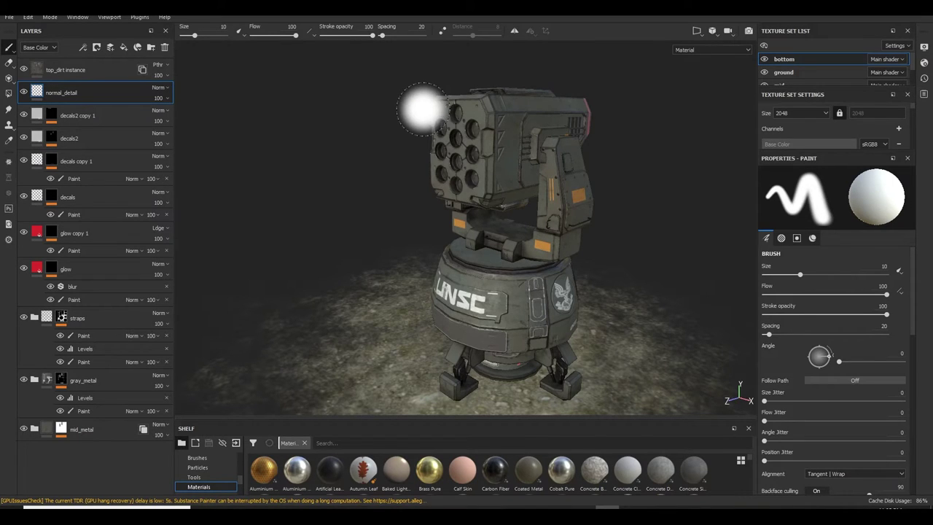
click(10, 17)
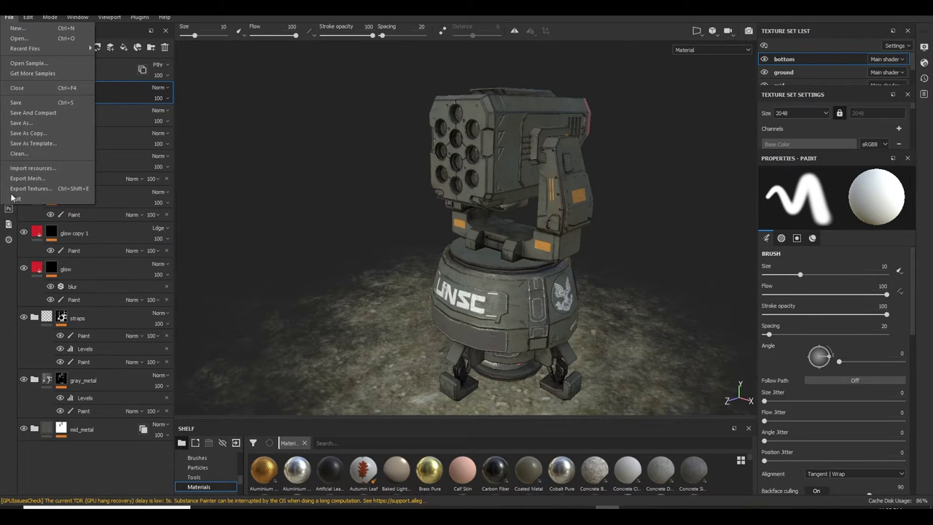
click(60, 191)
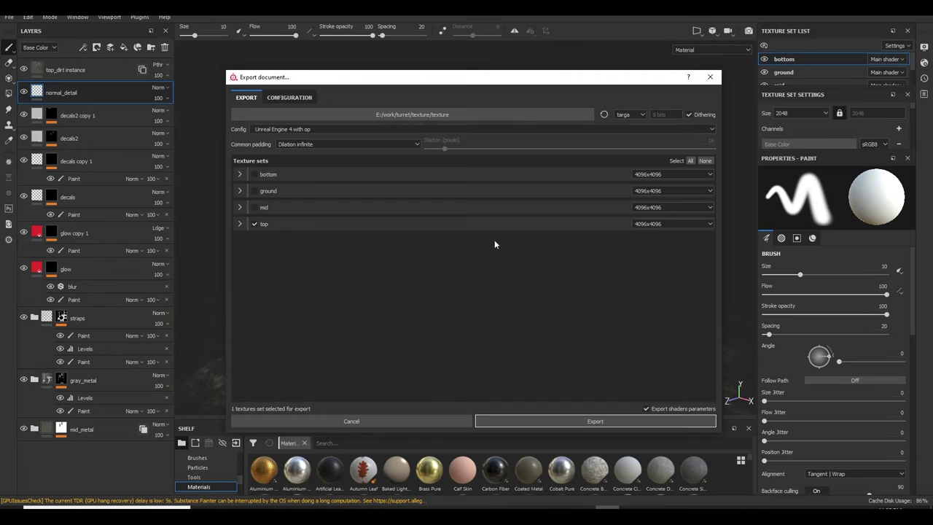
click(712, 76)
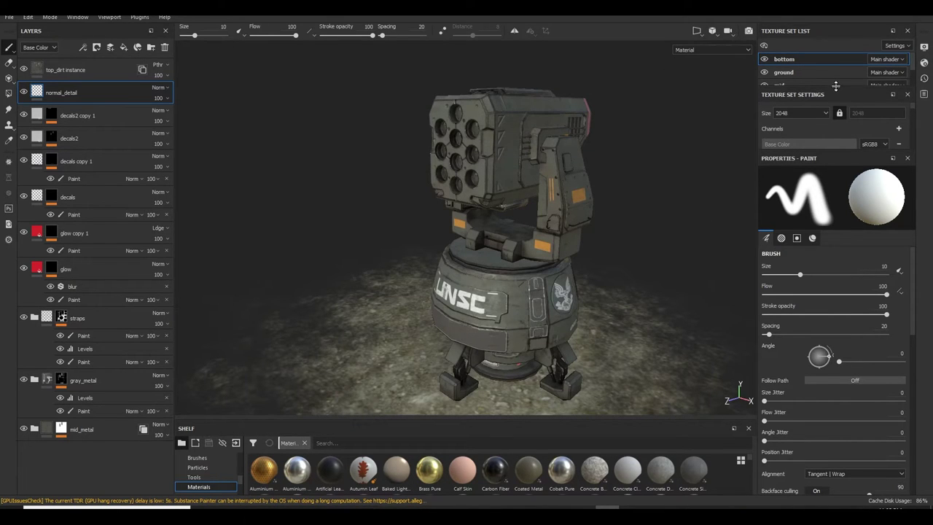
Enlarge the texture set list and include the bottom, ground, mid and top texture sets in the texture export.
drag(835, 87, 816, 201)
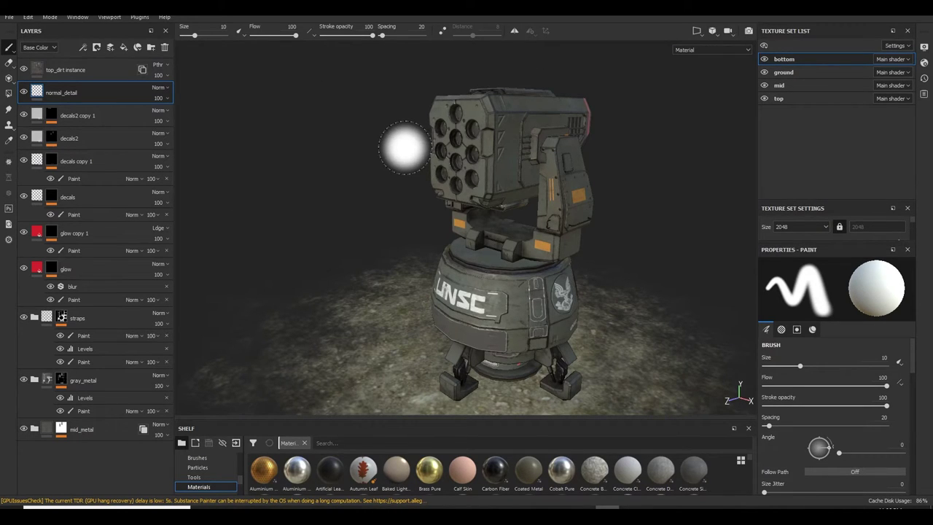
key(ctrl+shift+e)
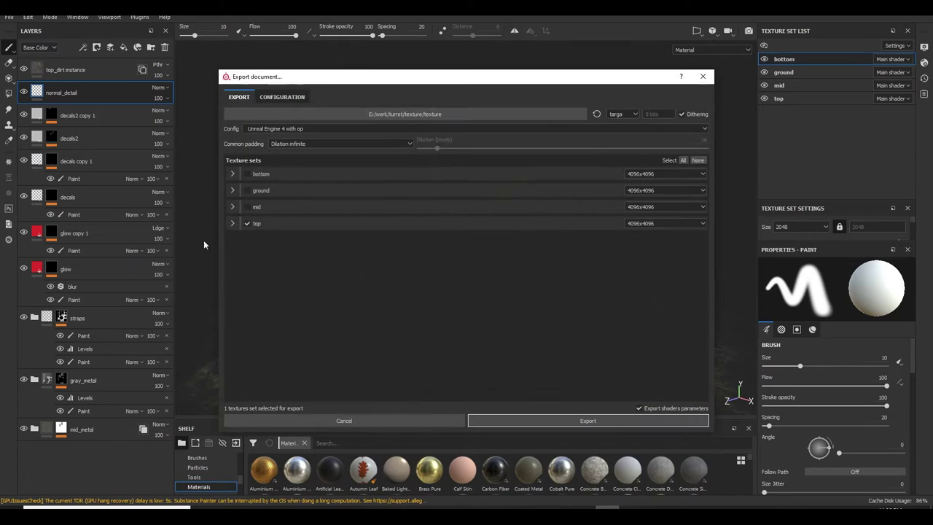
click(247, 190)
click(247, 207)
Review the output maps listed for the bottom, ground, mid and top texture sets.
click(232, 174)
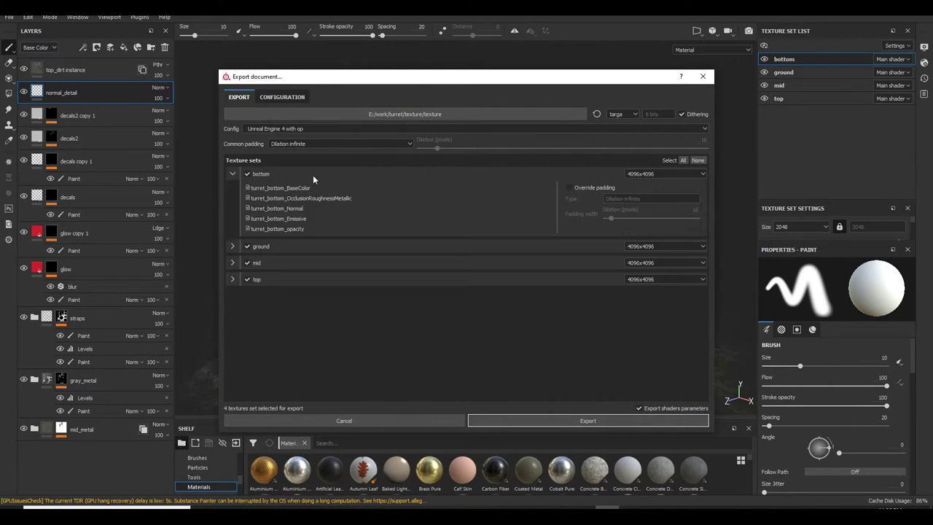
click(232, 175)
click(232, 191)
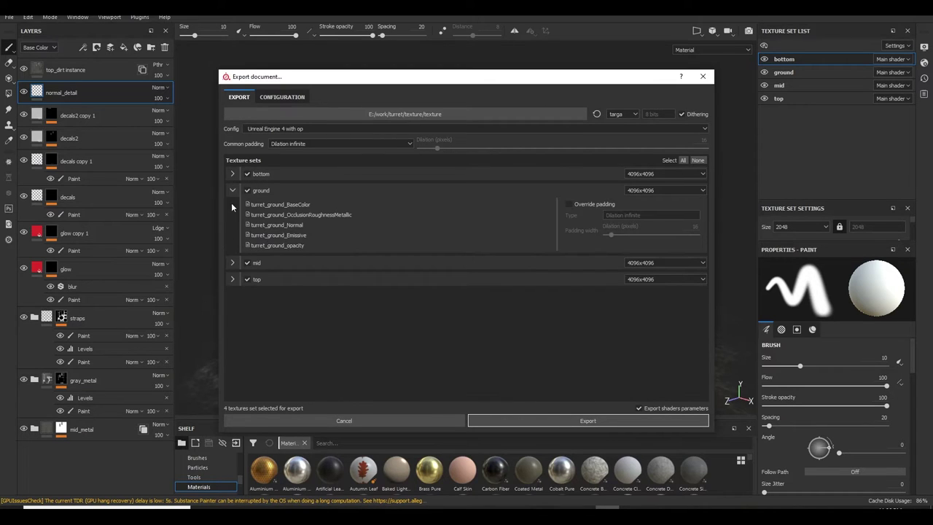
click(232, 191)
click(233, 208)
click(233, 208)
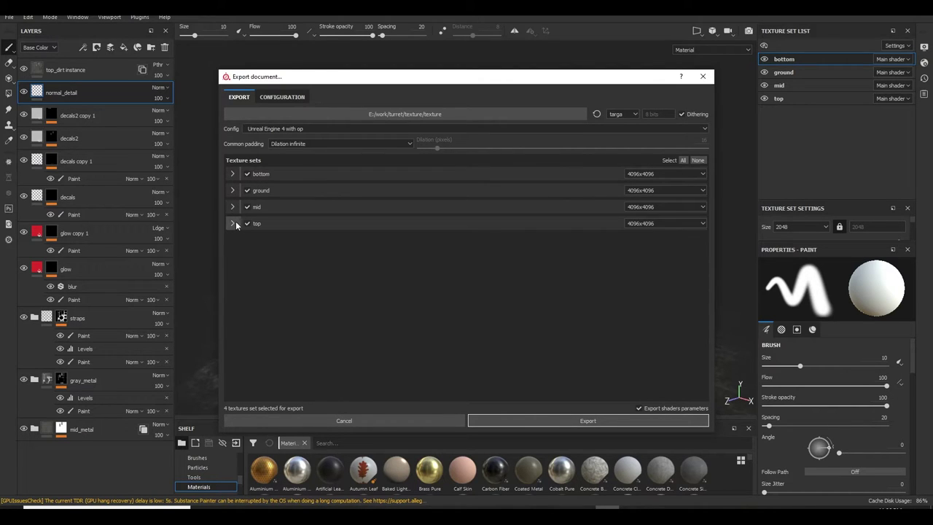
click(234, 224)
click(233, 224)
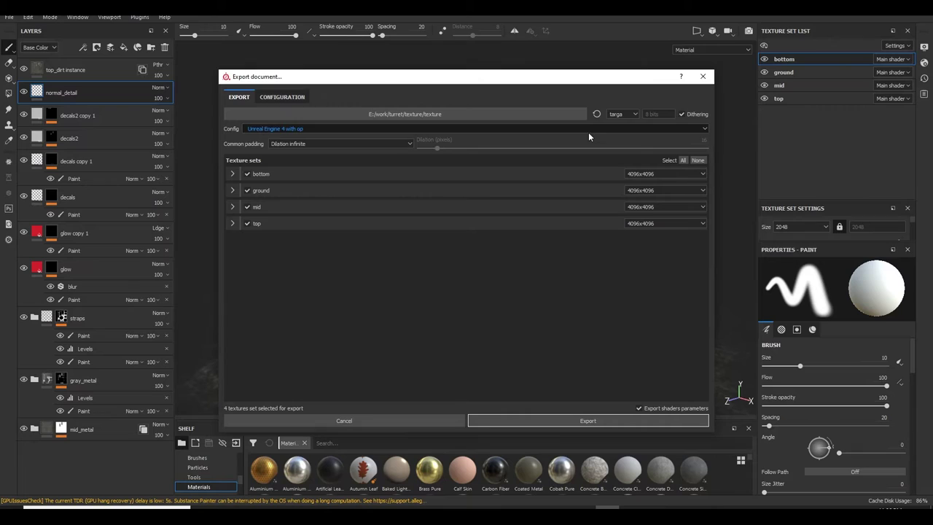
Set the export configuration to Unreal Engine 4 (Packed).
click(683, 130)
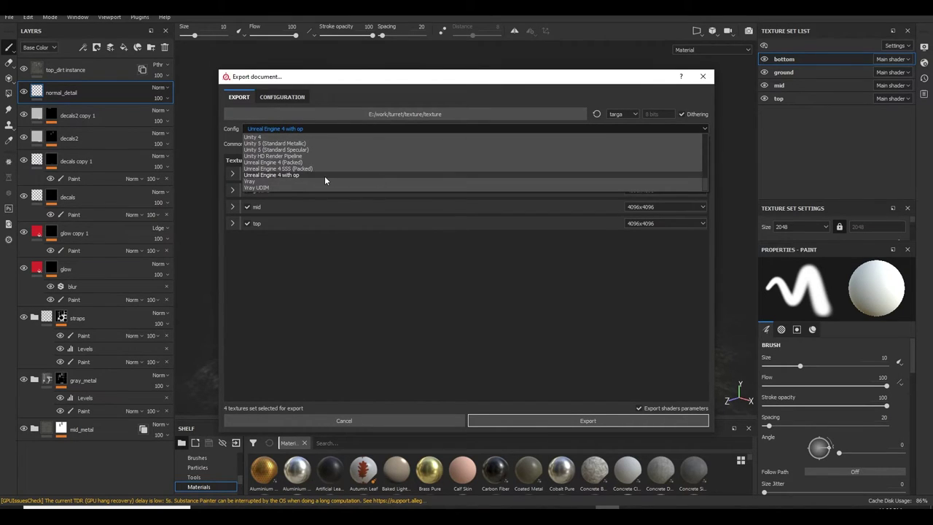
scroll(325, 169, up, 5)
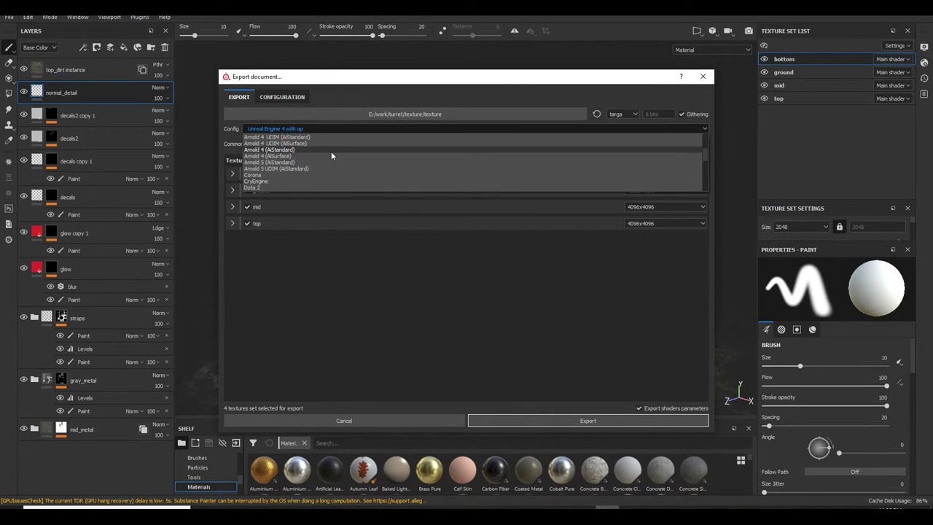
scroll(331, 151, down, 2)
scroll(304, 155, down, 3)
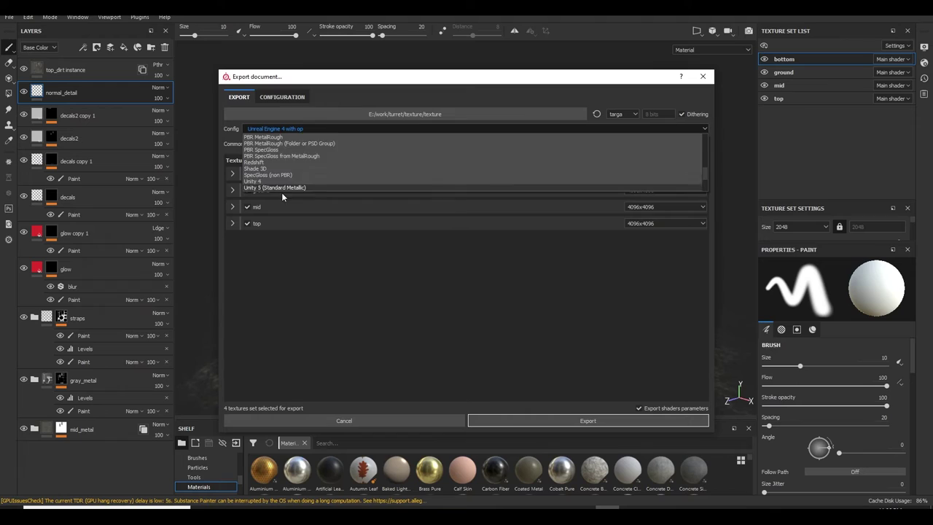
scroll(312, 174, down, 2)
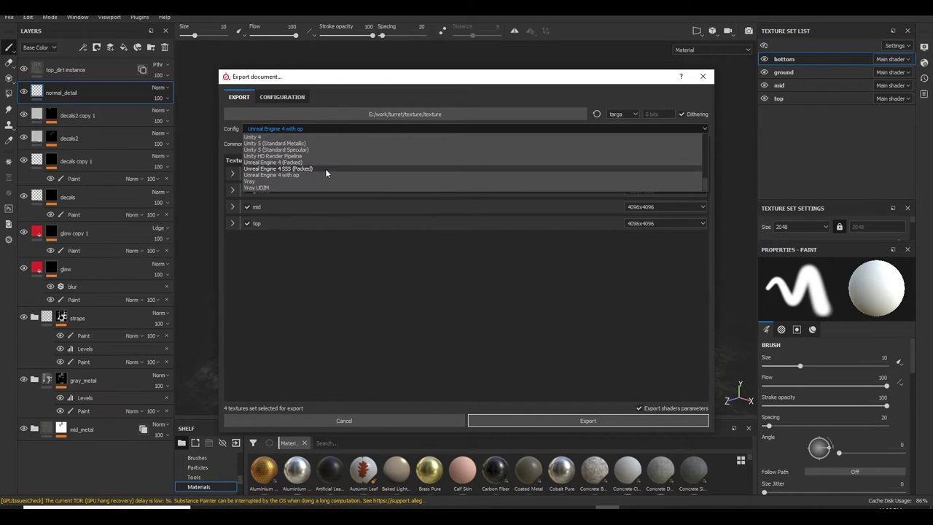
click(345, 163)
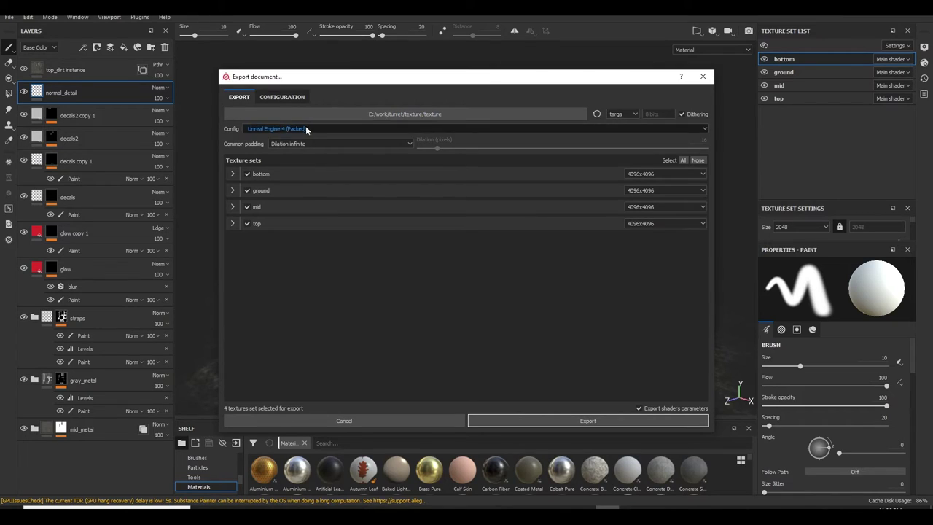
Set the output folder to the maps folder on the Desktop and export the textures.
click(438, 110)
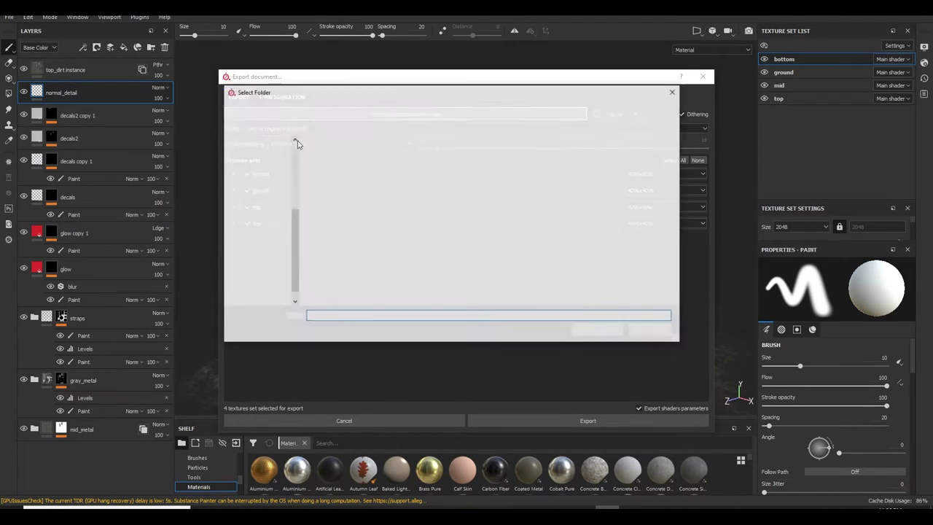
click(267, 198)
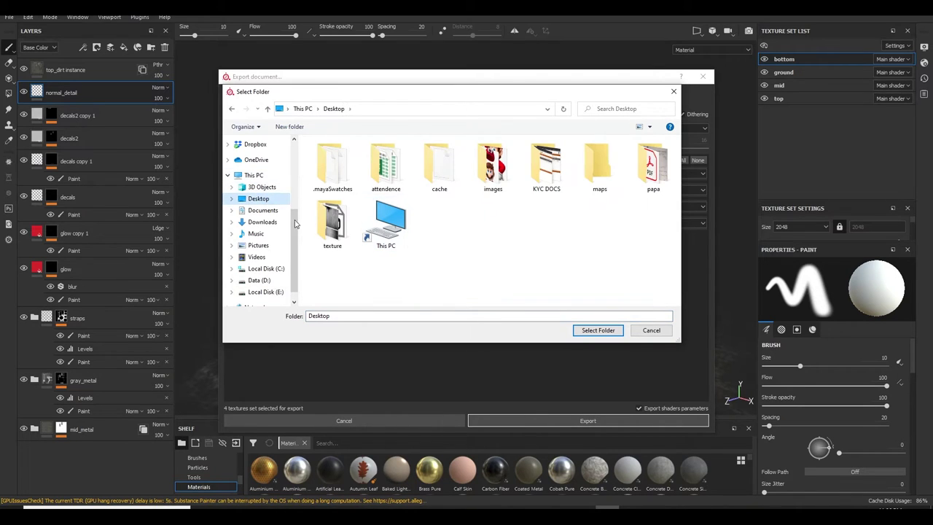
double_click(599, 166)
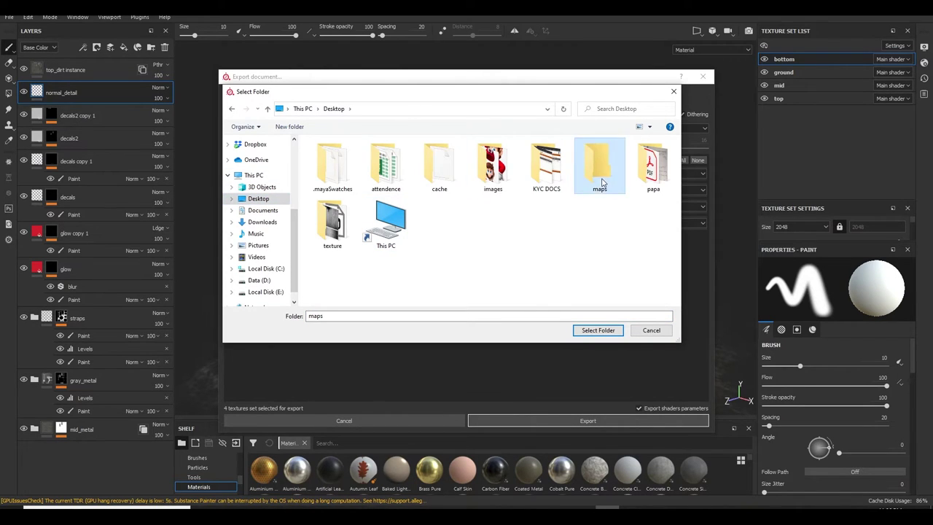
click(603, 332)
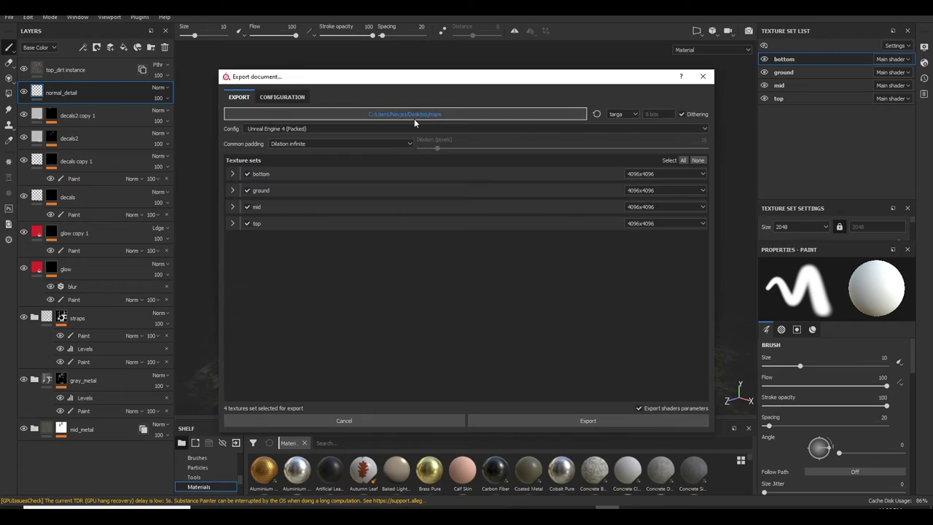
click(613, 419)
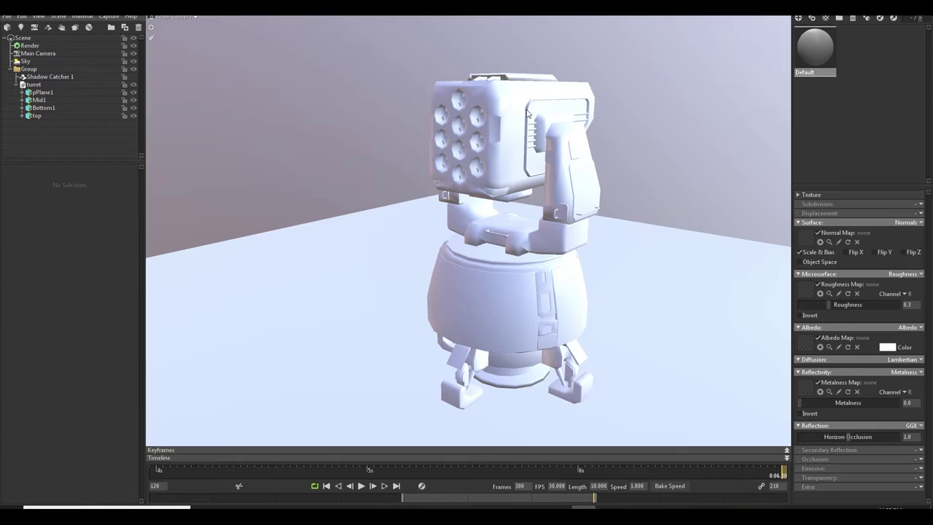
Switch to Marmoset Toolbag and lower the sky light's brightness to 0.283.
drag(609, 146, 582, 156)
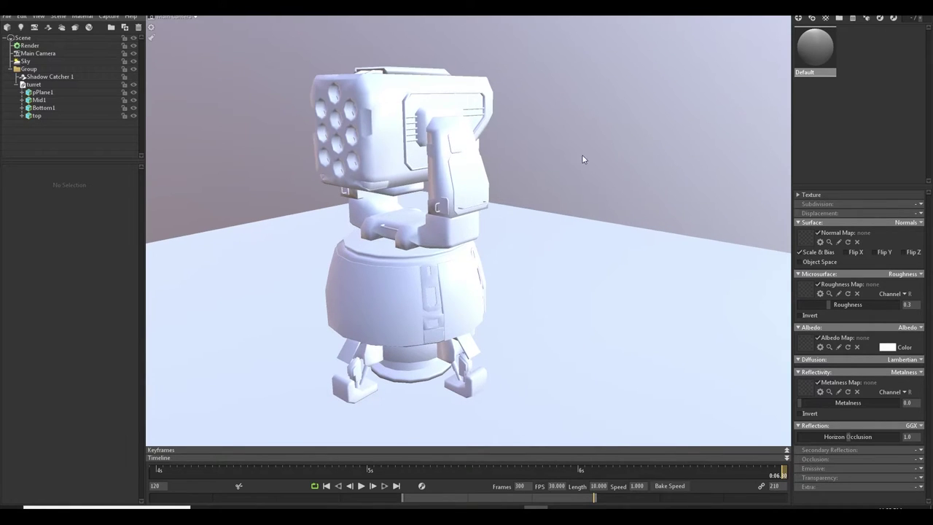
drag(567, 110, 541, 105)
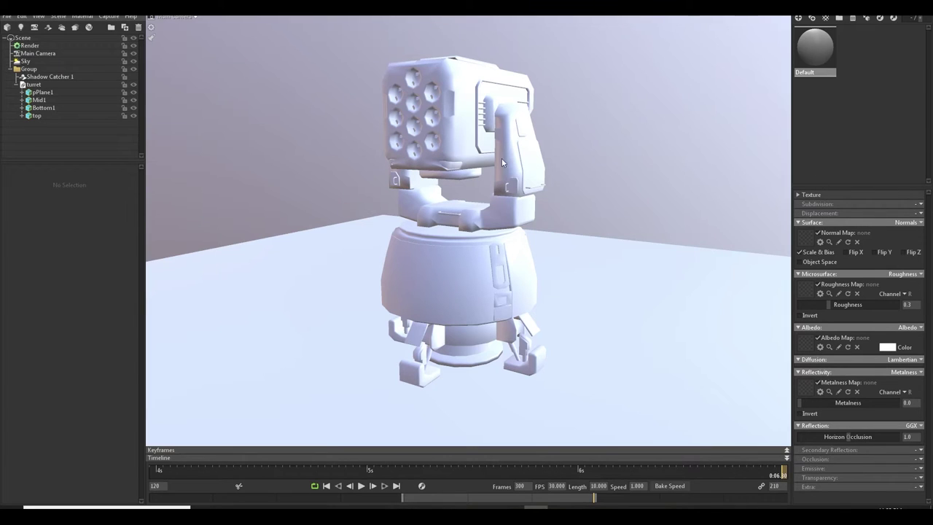
click(54, 62)
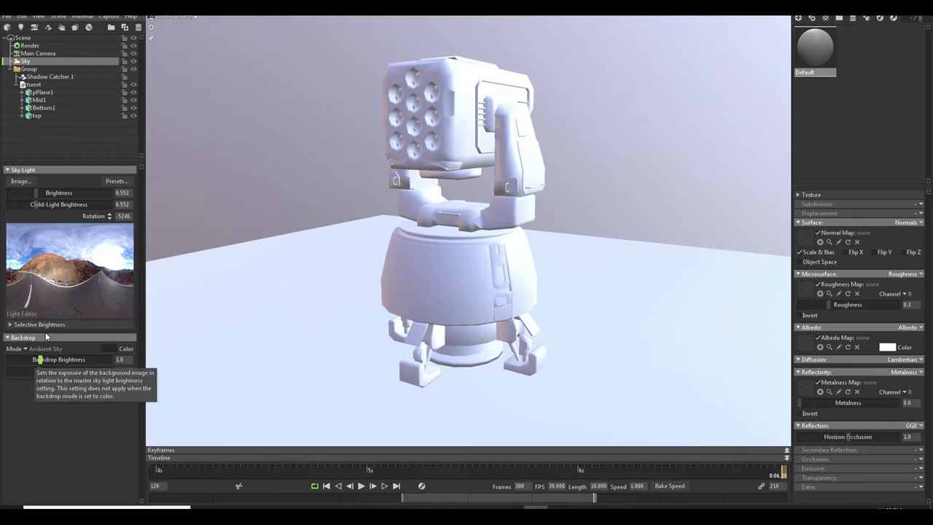
mouse_move(38, 195)
mouse_down()
mouse_move(22, 194)
mouse_move(32, 192)
mouse_up()
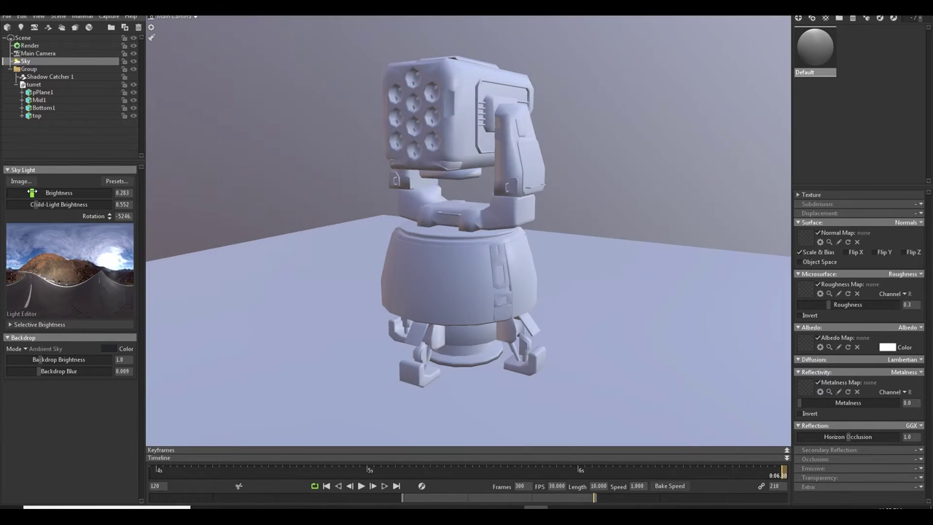
Create four new materials and select the first of them, NewMat01.
drag(567, 218, 617, 147)
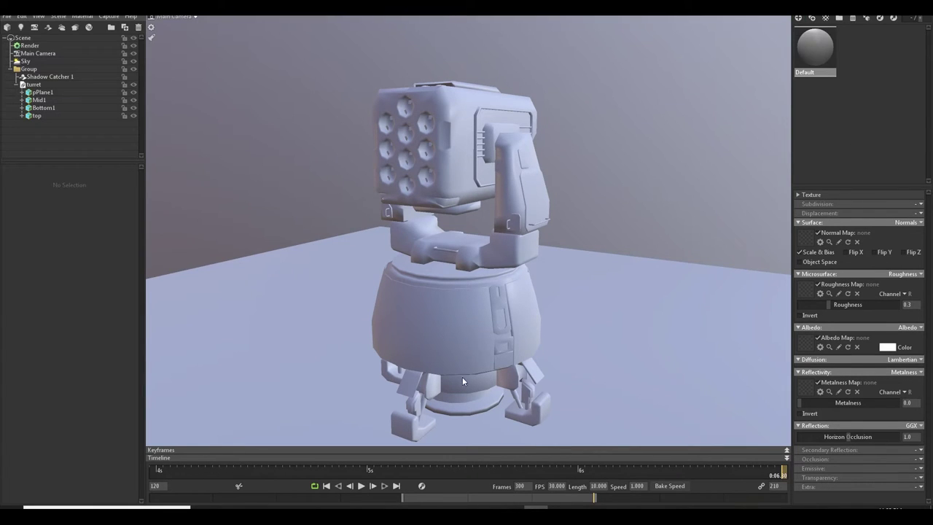
click(798, 19)
click(798, 18)
click(798, 18)
click(799, 19)
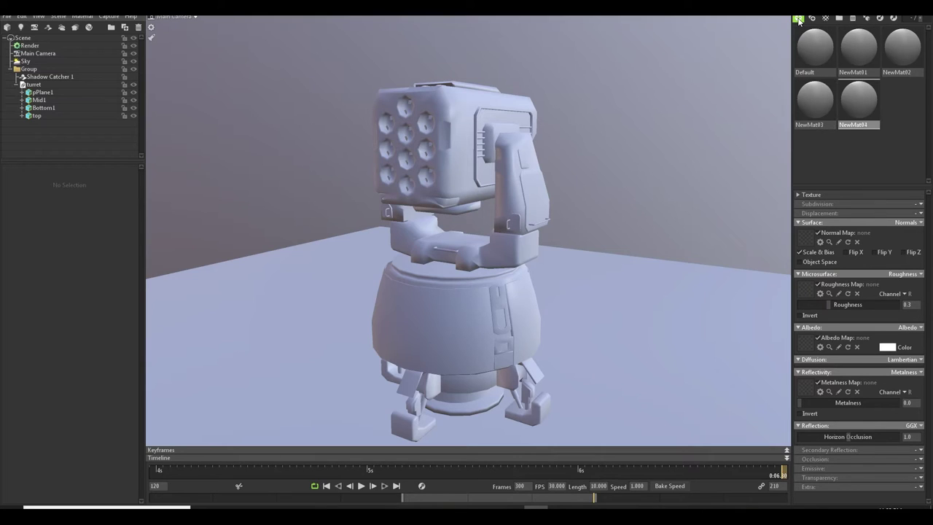
click(870, 73)
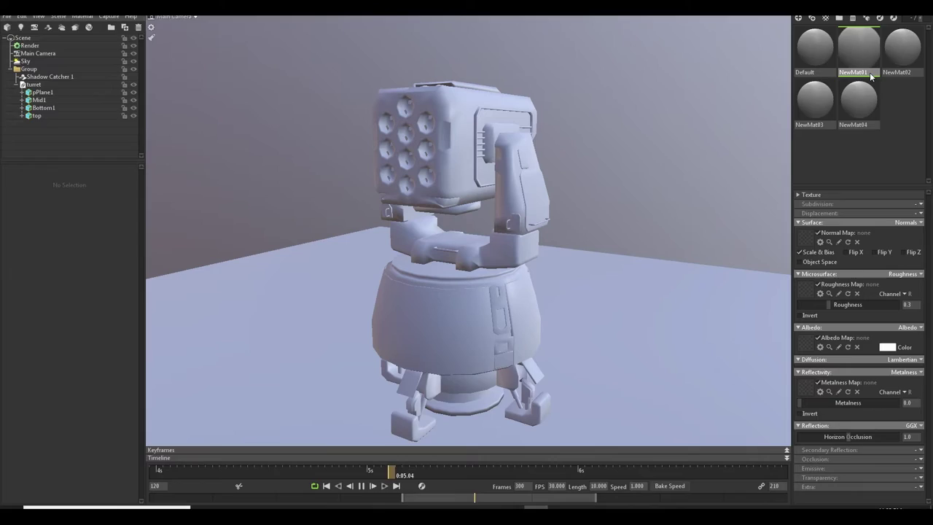
Pause the animation with the playhead at 0:03.30 and rename the material NewMat01 as top.
key(ctrl+space)
key(Tab)
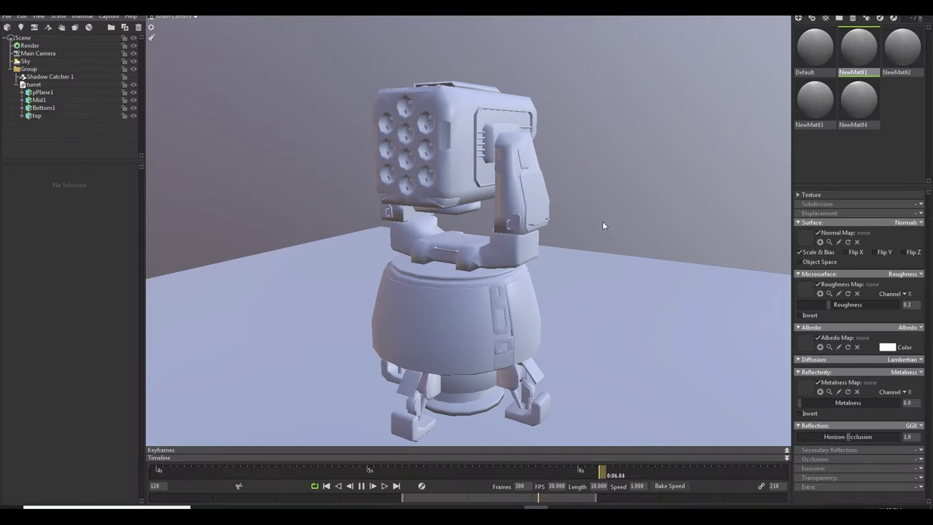
click(361, 487)
drag(419, 470, 34, 473)
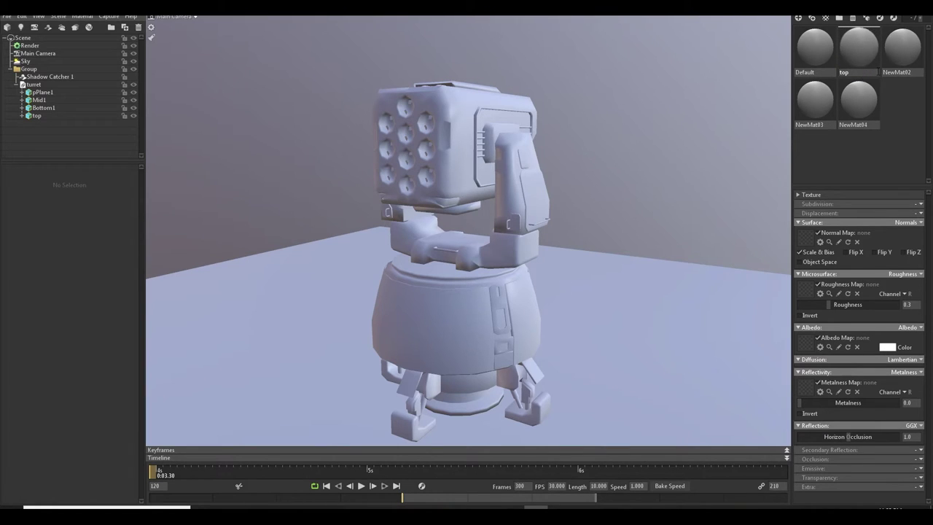
Rename the three remaining new materials as mid, bottom and ground.
double_click(906, 75)
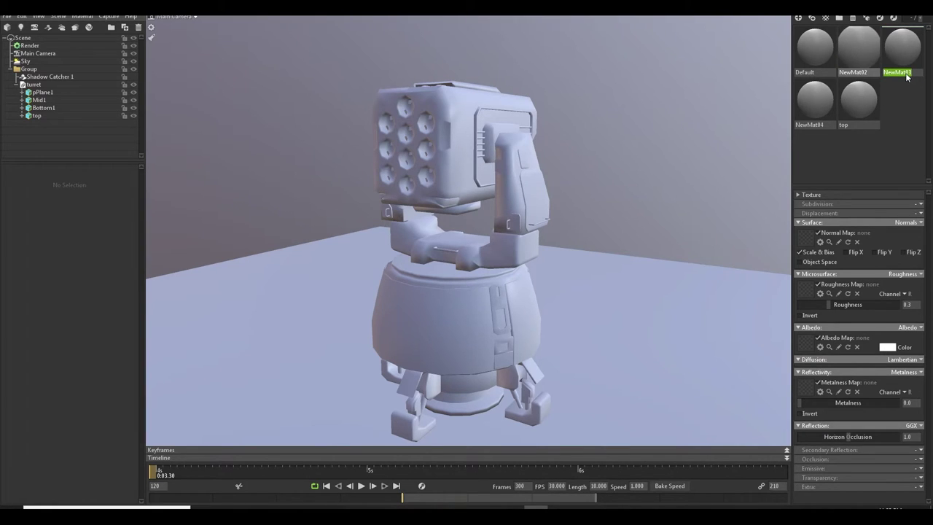
text(mid)
key(Return)
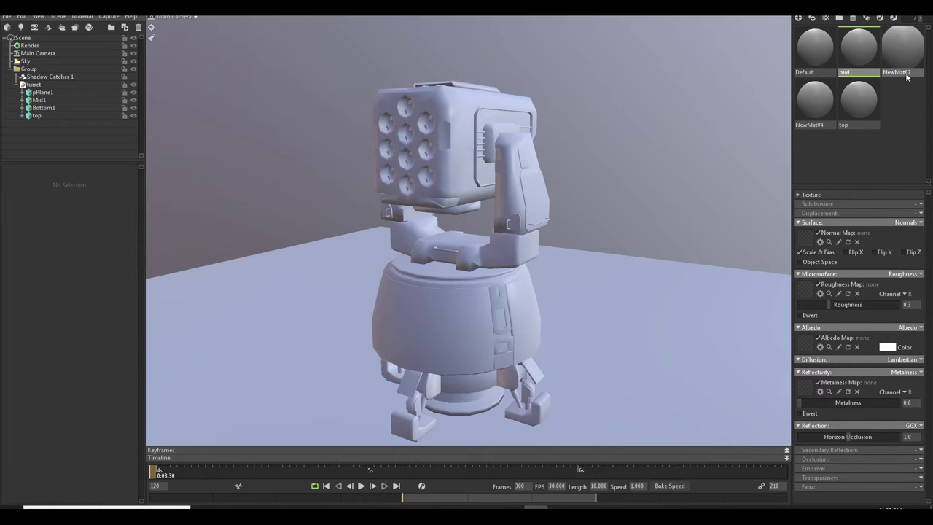
double_click(907, 77)
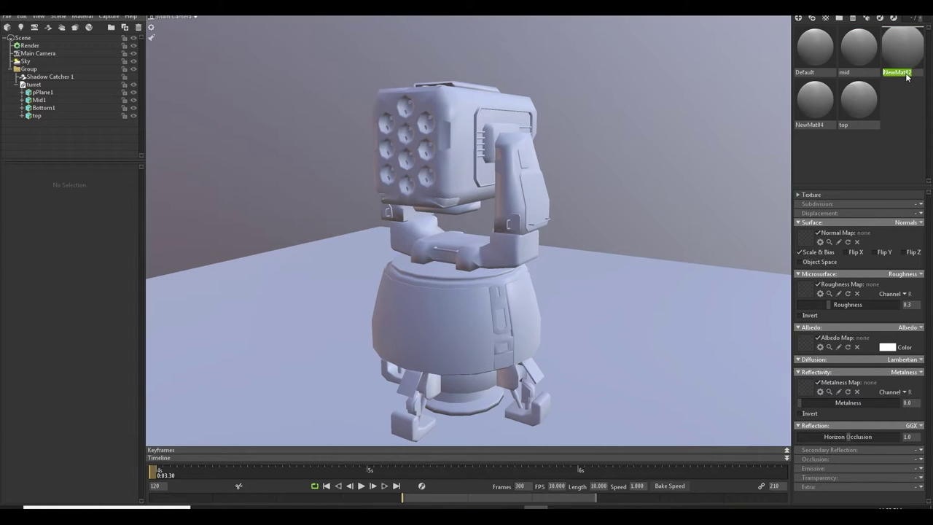
text(bottom)
key(Return)
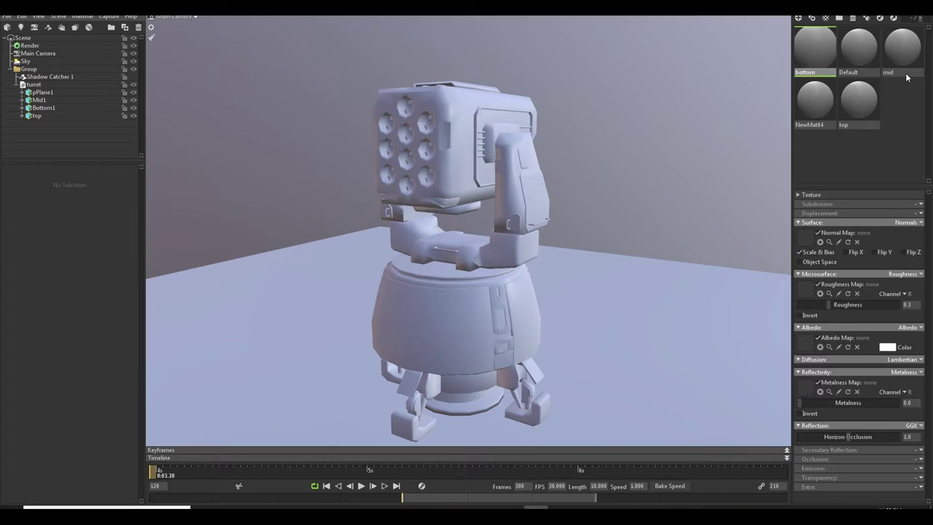
click(824, 124)
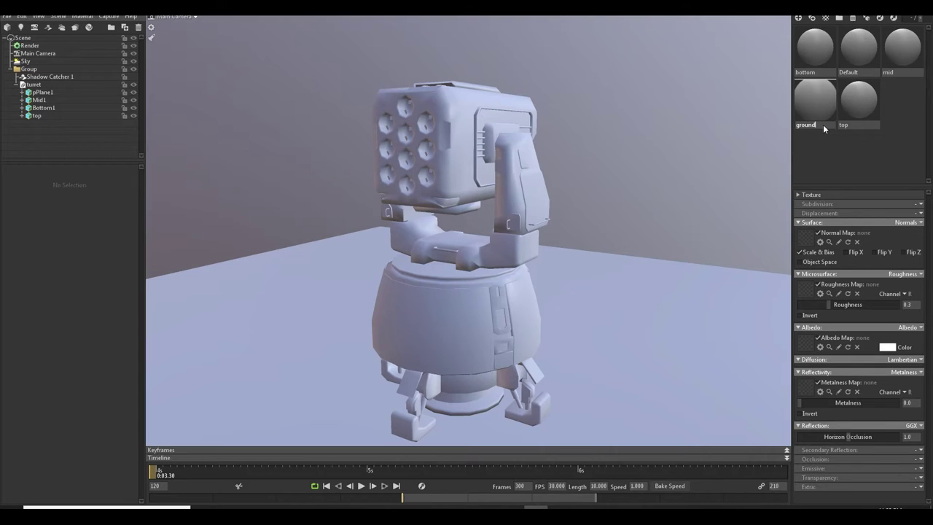
key(Return)
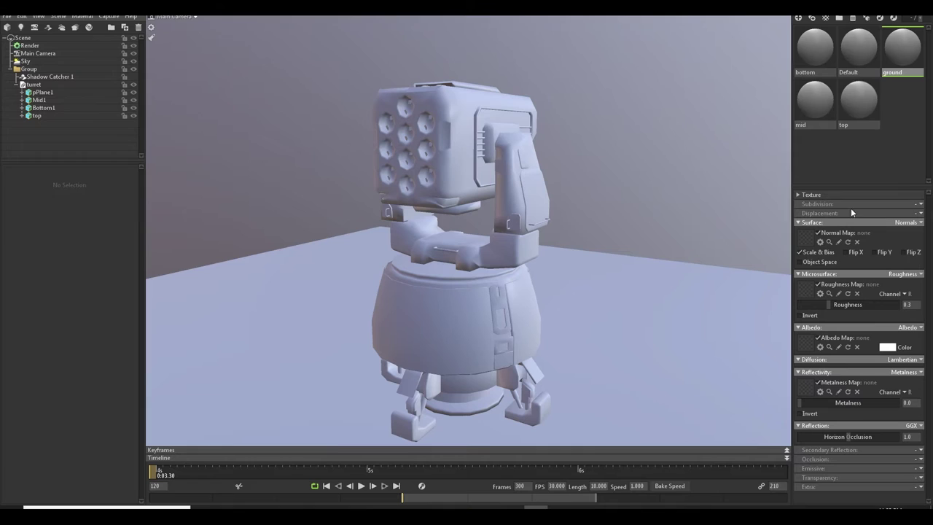
Assign the top, mid, bottom and ground materials to the top, Mid1, Bottom1 and pPlane1 meshes respectively.
click(853, 97)
drag(854, 97, 48, 116)
drag(824, 116, 61, 103)
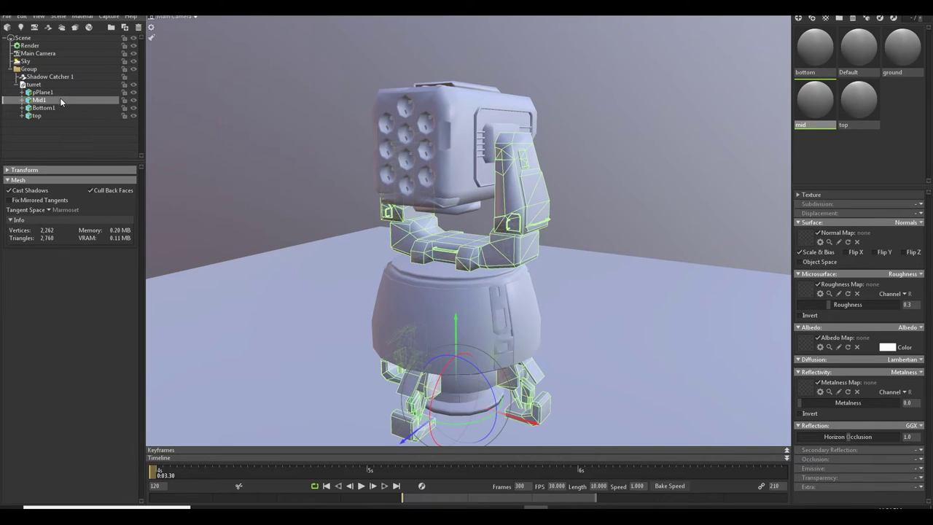
drag(815, 47, 75, 106)
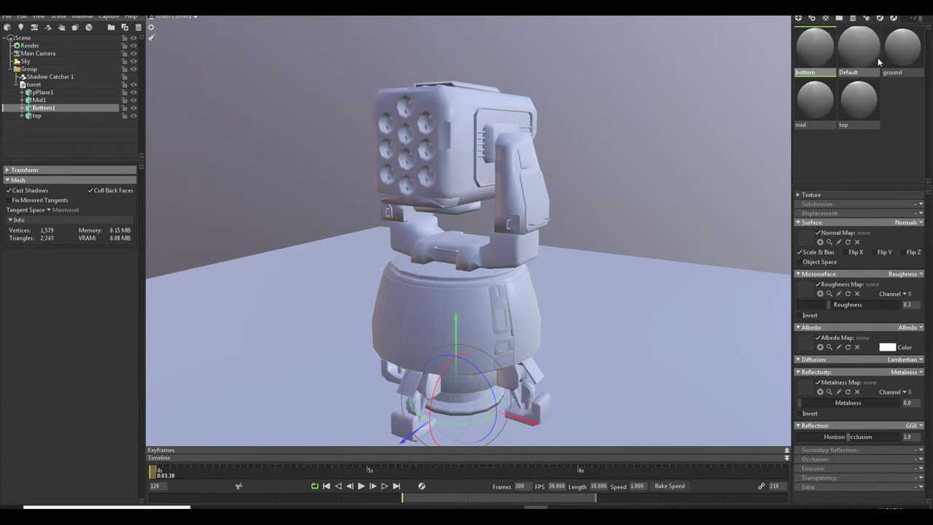
drag(893, 53, 64, 91)
click(661, 147)
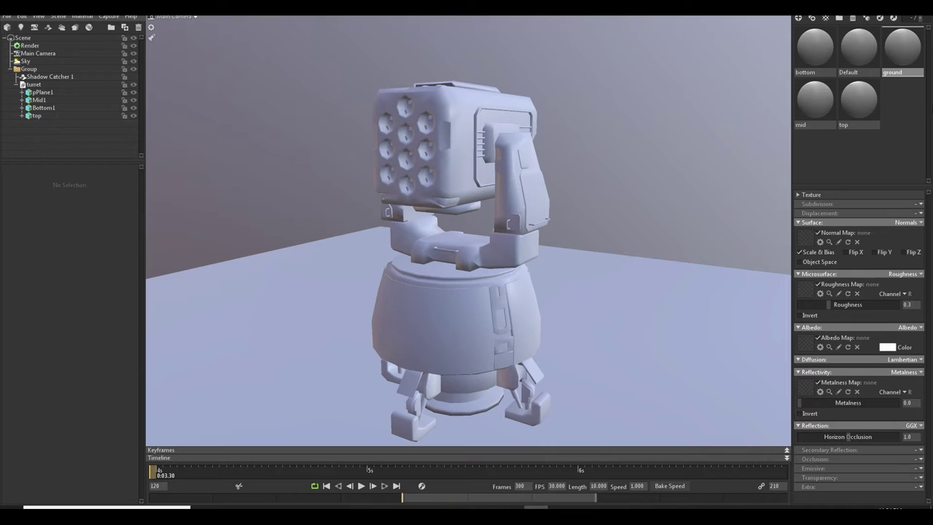
Give the top material turret_top_BaseColor.tga as albedo and turret_top_Normal.tga as normal map, with Flip Y enabled.
click(852, 102)
alt+right_drag(541, 191, 540, 155)
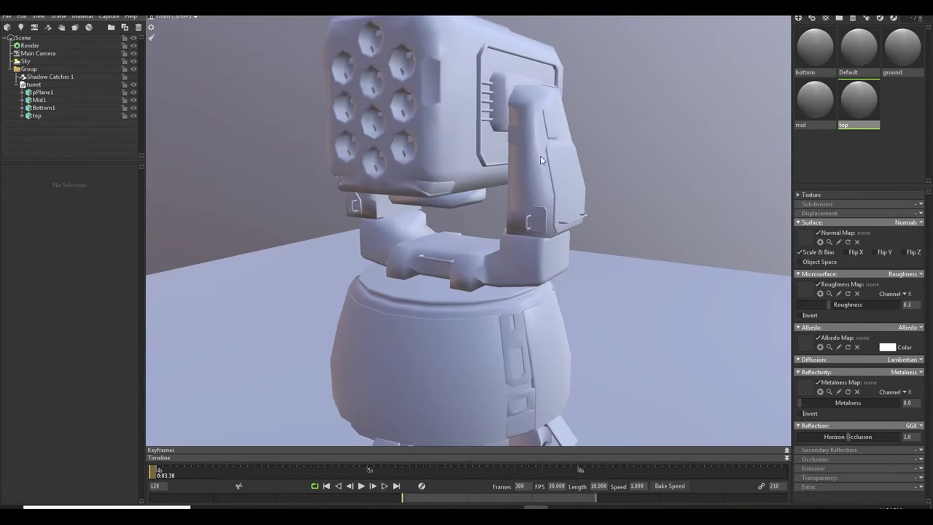
alt+middle_drag(604, 51, 641, 134)
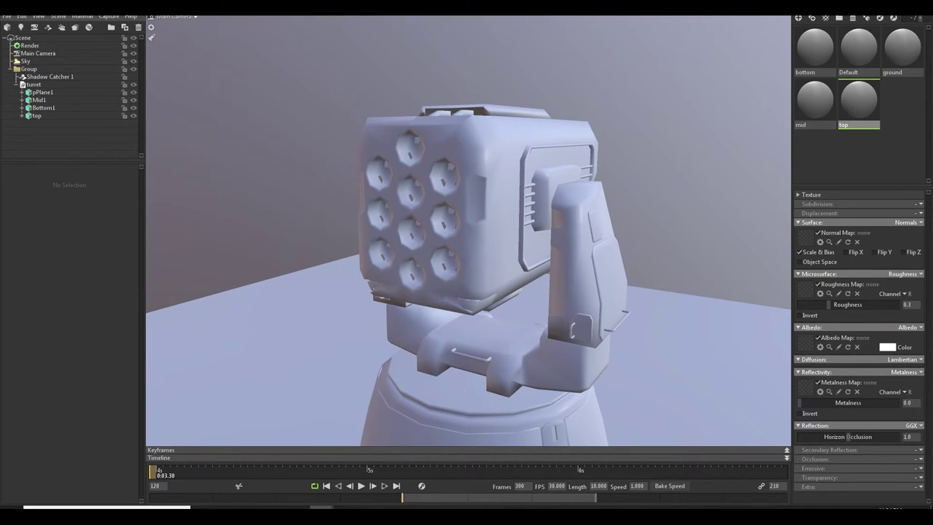
drag(805, 340, 805, 341)
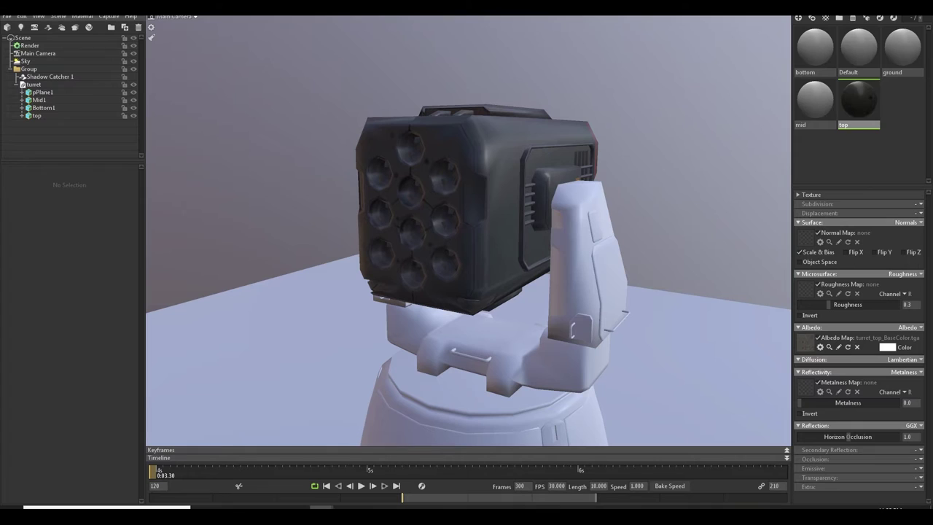
drag(678, 257, 805, 240)
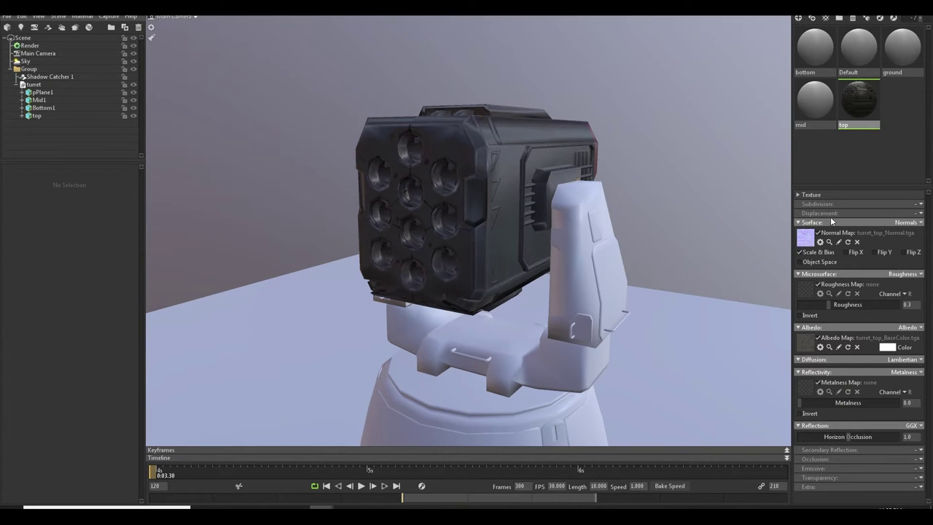
click(875, 252)
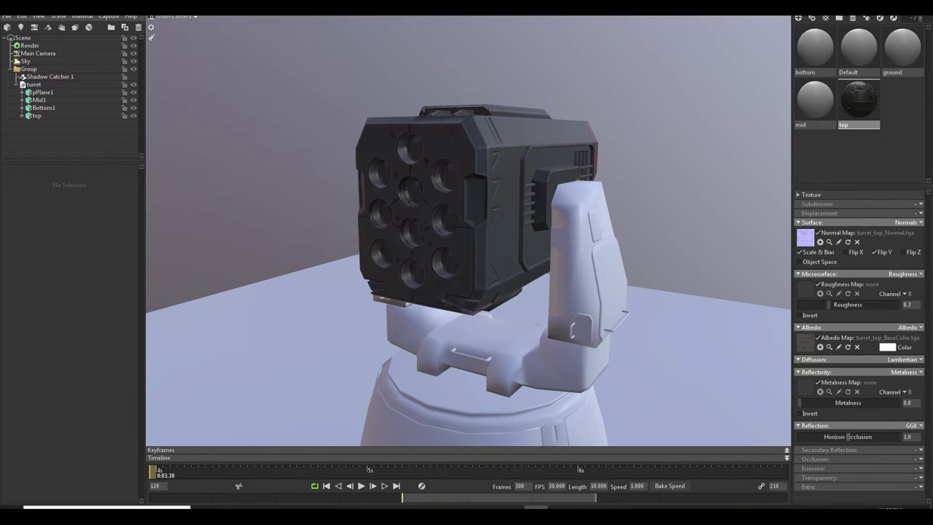
Enable occlusion on the top material and use the packed turret_top occlusion texture for its roughness, metalness and occlusion maps.
drag(729, 333, 806, 291)
drag(765, 388, 806, 389)
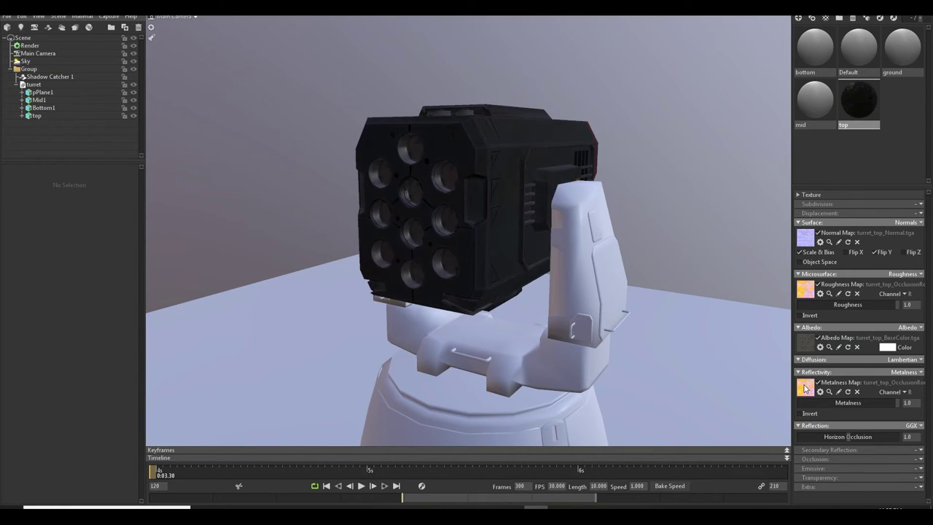
click(920, 459)
click(889, 485)
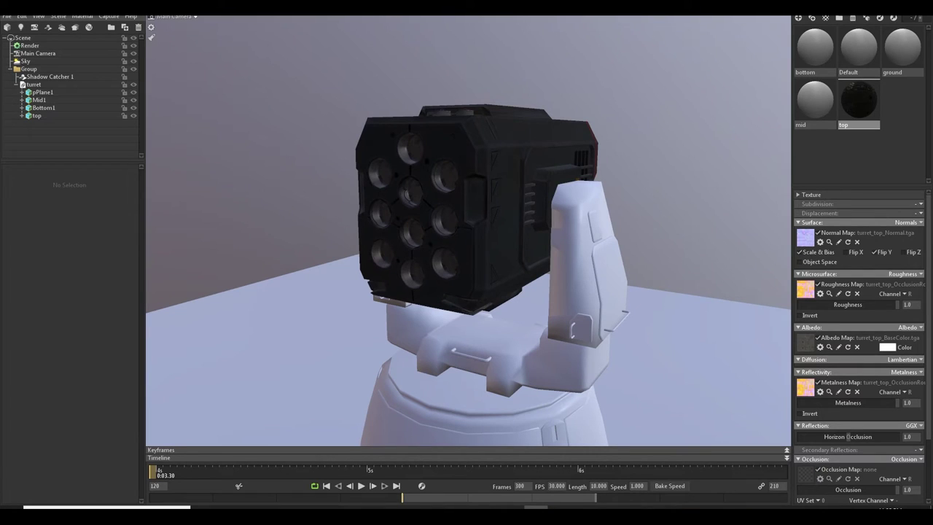
drag(740, 437, 805, 475)
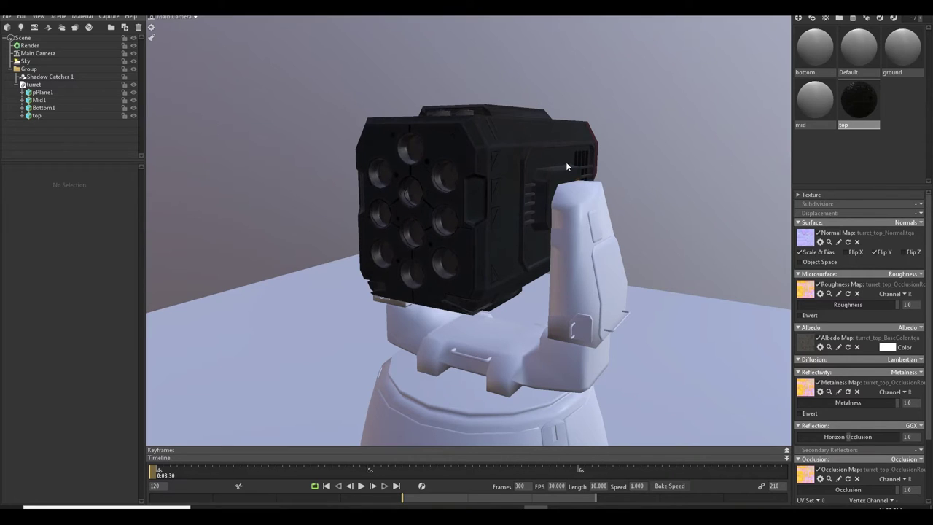
Set the top material's roughness map to channel G and its metalness map to channel B.
mouse_move(635, 237)
mouse_down()
mouse_move(636, 196)
mouse_move(595, 198)
mouse_move(835, 194)
mouse_move(668, 197)
mouse_move(545, 177)
mouse_move(656, 162)
mouse_move(653, 153)
mouse_move(656, 167)
mouse_up()
key(alt+shift)
scroll(655, 170, up, 2)
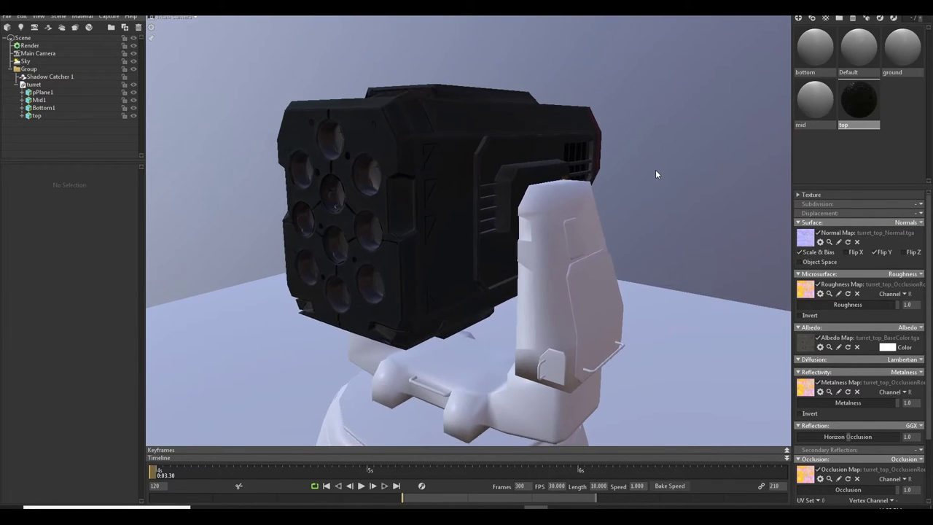
click(875, 252)
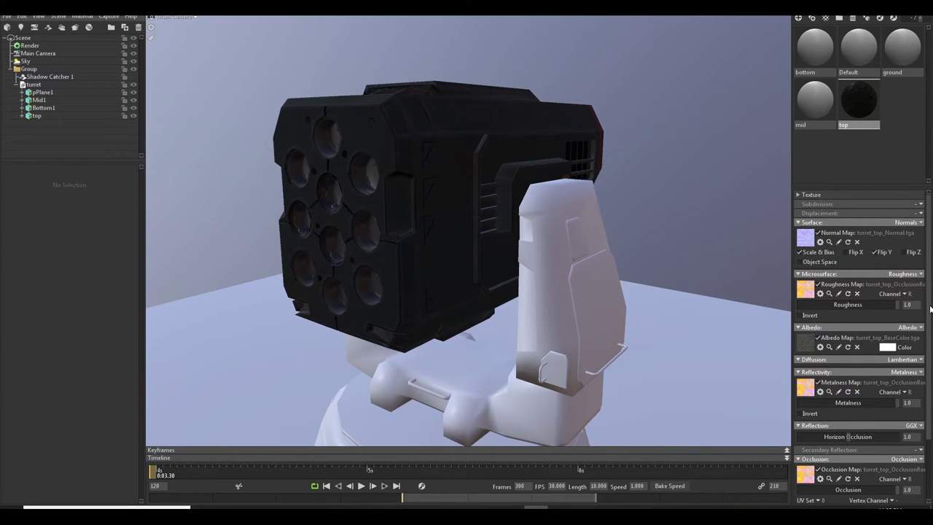
click(903, 296)
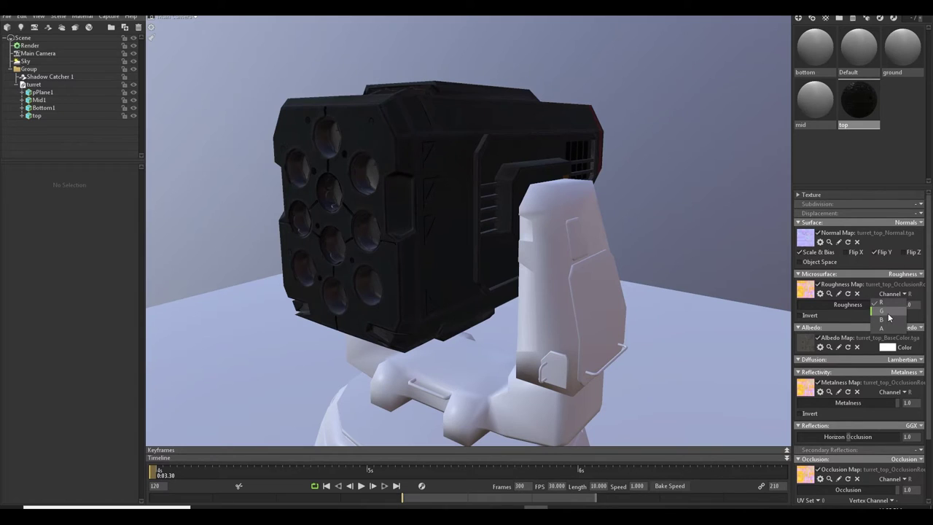
click(890, 317)
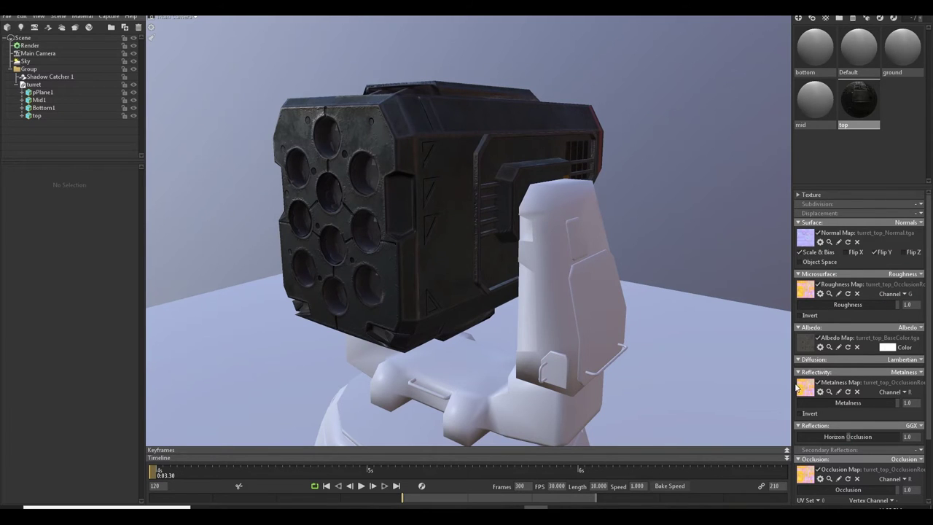
click(903, 392)
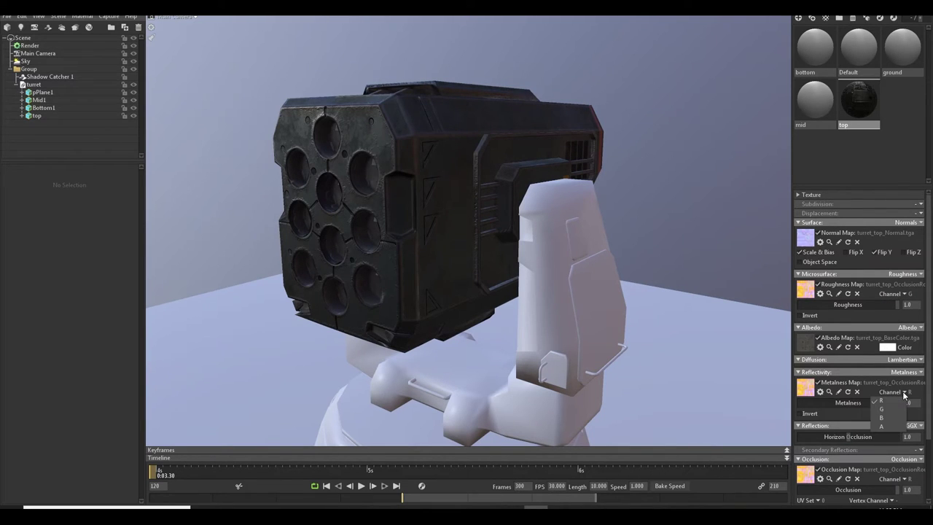
click(884, 417)
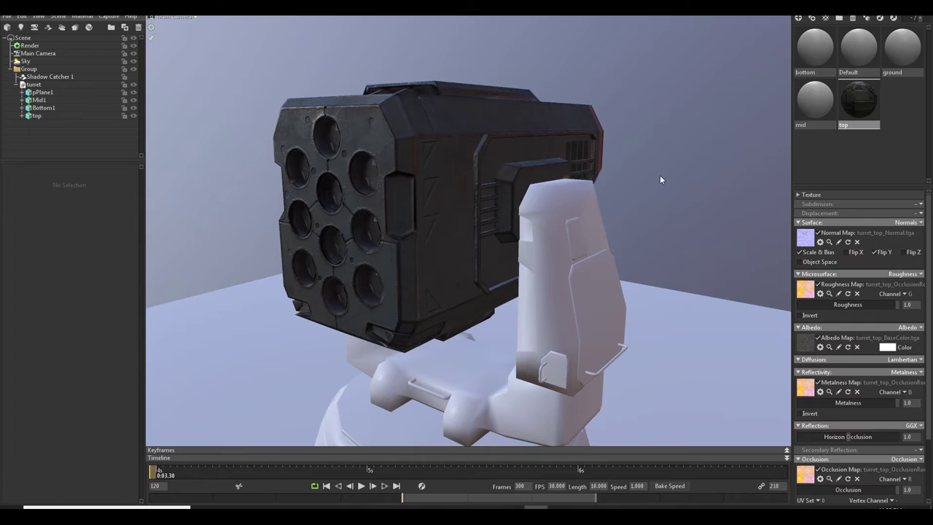
Load the turret_mid textures into the mid material's normal, roughness, albedo, metalness and occlusion maps, with Flip Y enabled.
mouse_move(656, 173)
shift+right_down()
mouse_move(350, 161)
mouse_move(461, 152)
mouse_move(533, 169)
shift+right_up()
key(alt+shift)
alt+middle_drag(656, 160, 676, 162)
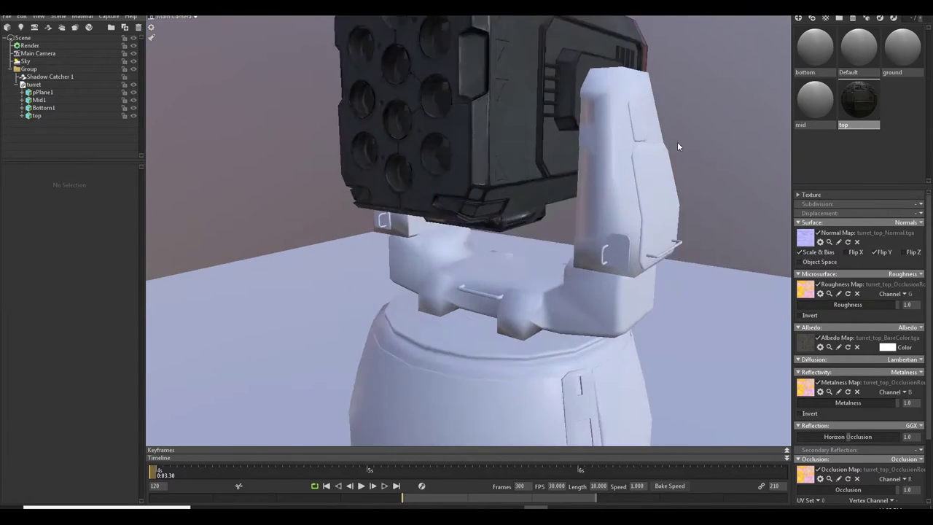
key(shift+alt)
drag(703, 142, 580, 158)
middle_drag(431, 293, 495, 163)
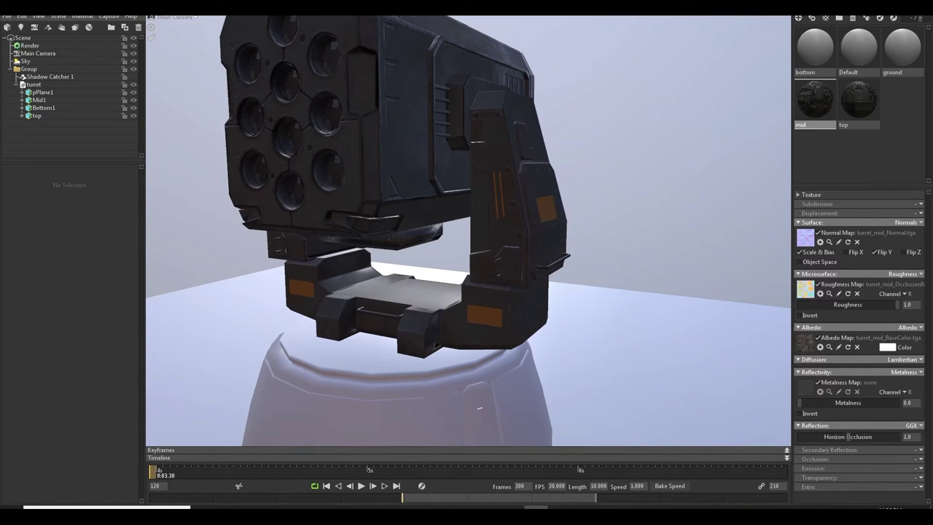
drag(791, 391, 804, 388)
click(920, 459)
click(908, 470)
drag(815, 471, 806, 474)
Set the mid material's roughness map to channel G and its metalness map to channel B.
click(906, 294)
click(893, 313)
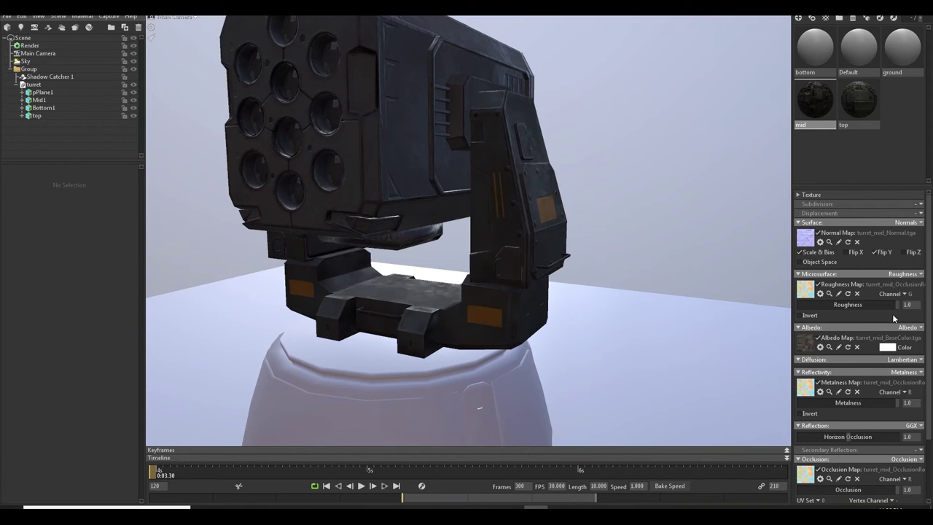
click(904, 391)
click(894, 417)
Load the turret_bottom textures into the bottom material with Flip Y enabled, using channel G for roughness and B for metalness.
drag(503, 219, 438, 213)
middle_drag(438, 212, 503, 109)
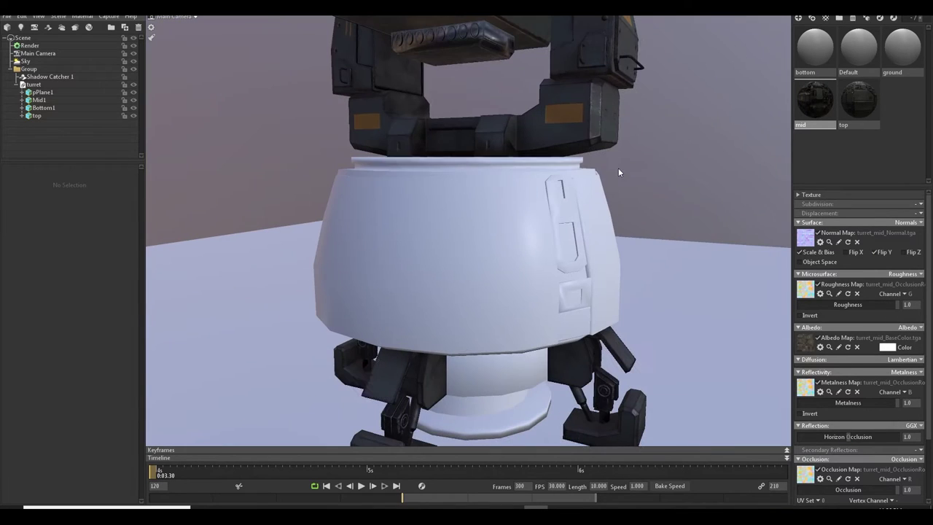
click(827, 61)
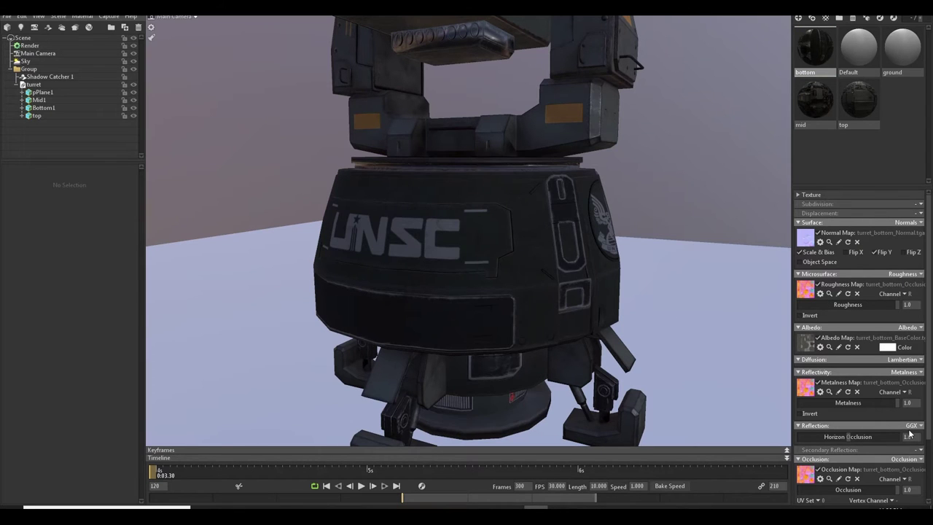
scroll(699, 171, down, 4)
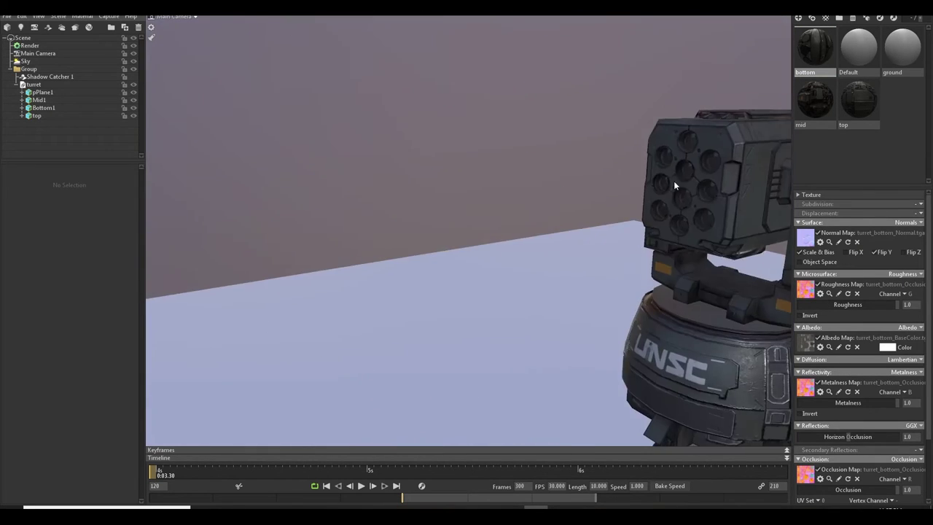
Load the turret_ground textures into the ground material's normal, roughness, albedo, metalness and occlusion maps, with Flip Y enabled.
drag(674, 181, 641, 208)
click(640, 207)
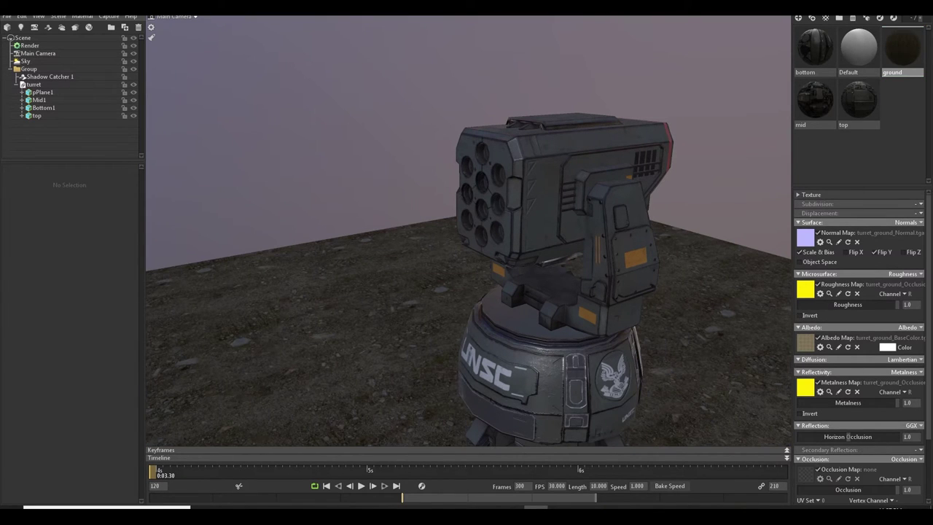
scroll(661, 341, down, 2)
scroll(602, 303, up, 2)
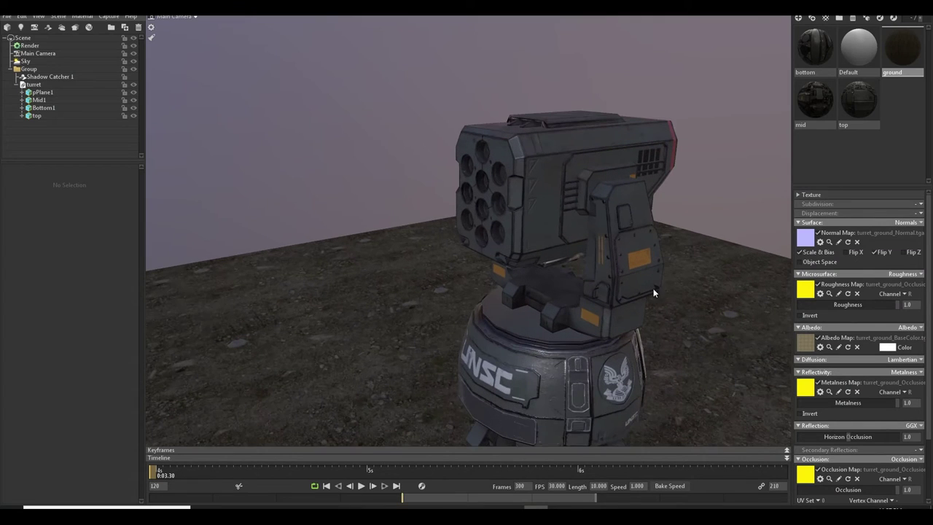
middle_drag(697, 295, 656, 256)
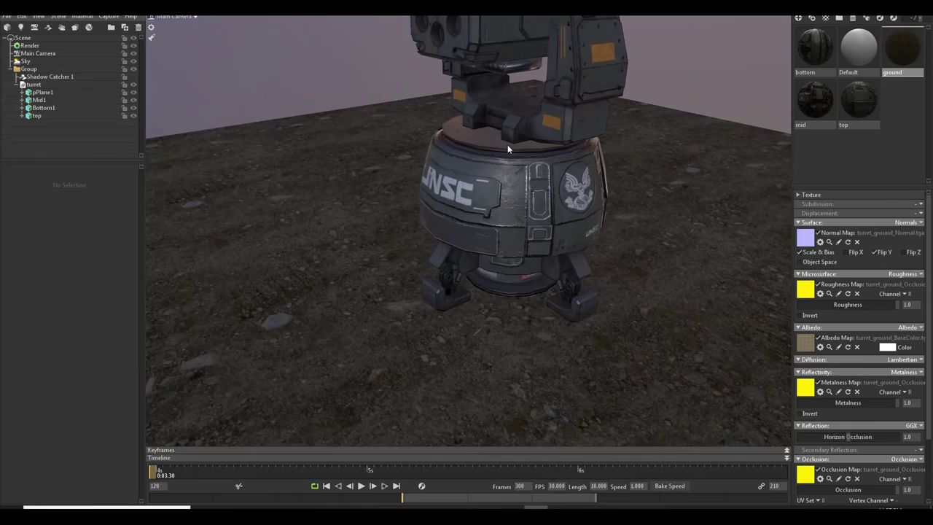
scroll(860, 292, down, 3)
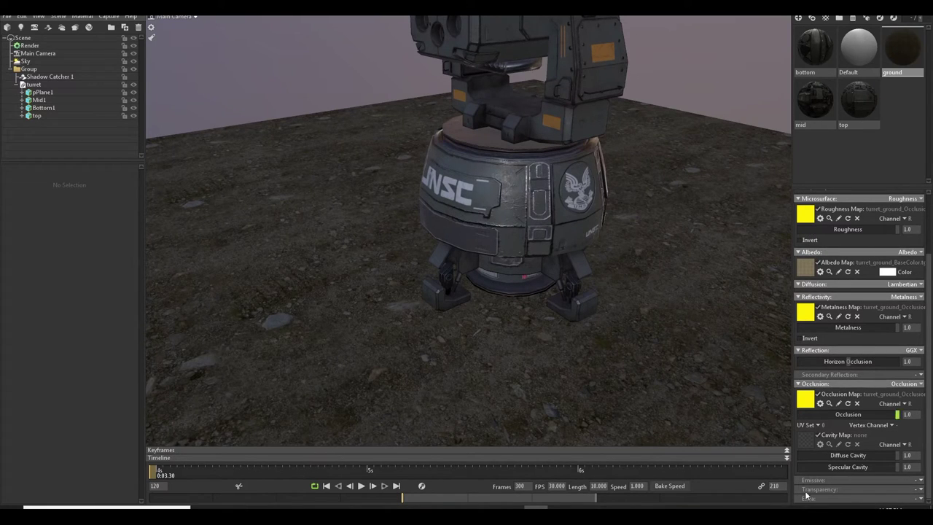
Set the ground material's transparency mode to Dither.
click(921, 491)
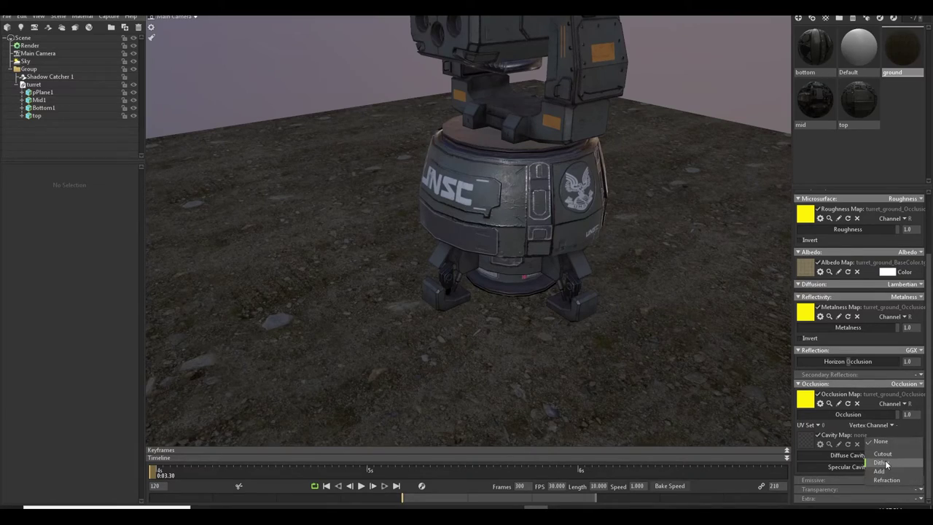
click(882, 463)
Examine the faded ground edges around the turret from close up and from a distance.
drag(611, 311, 601, 249)
right_drag(625, 205, 671, 271)
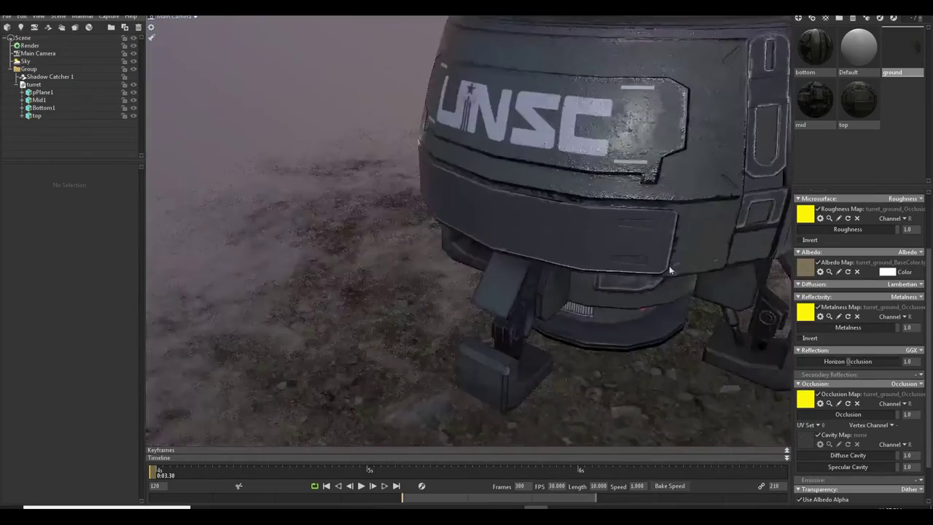
middle_drag(670, 271, 662, 244)
right_drag(663, 244, 676, 244)
drag(676, 246, 617, 271)
right_drag(617, 271, 610, 245)
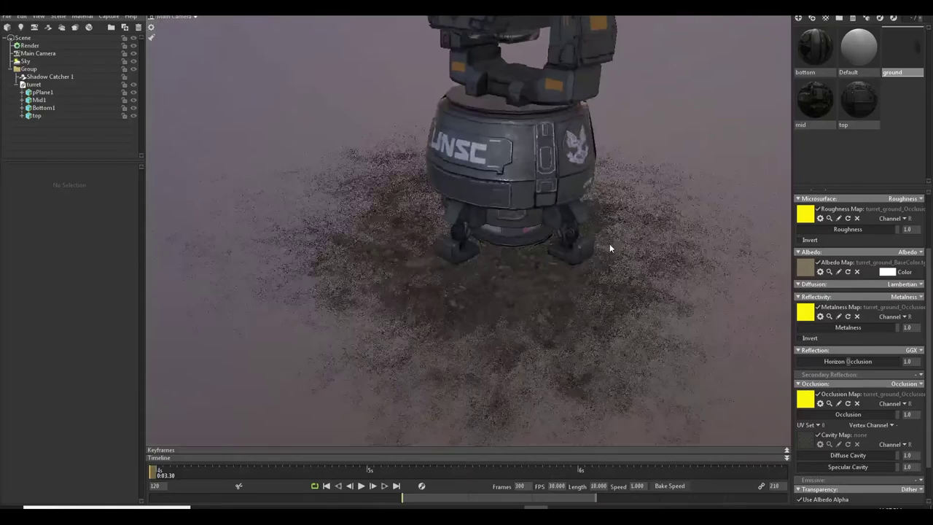
drag(577, 199, 638, 154)
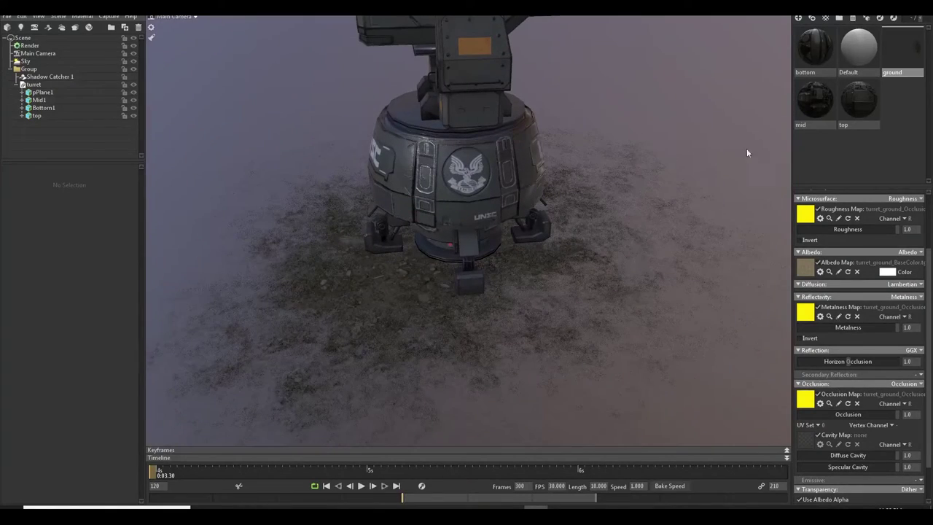
drag(612, 219, 599, 169)
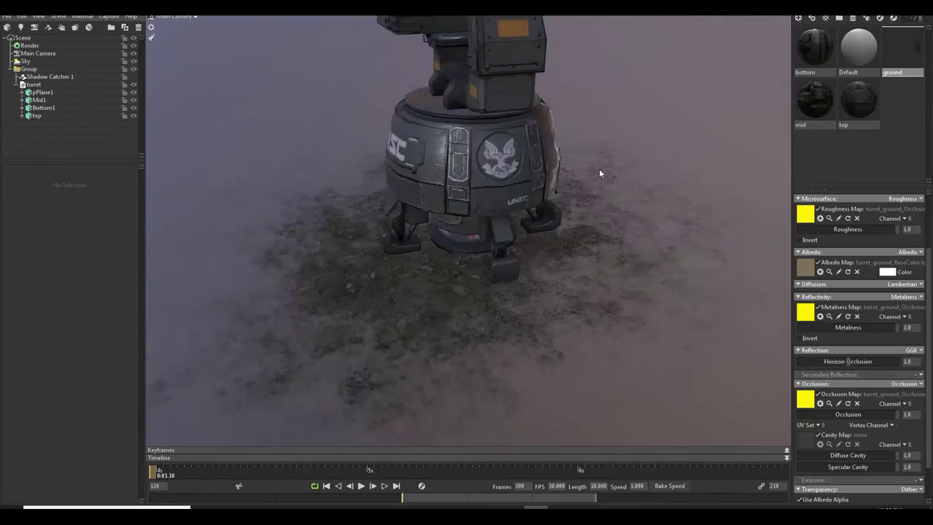
right_drag(599, 170, 663, 210)
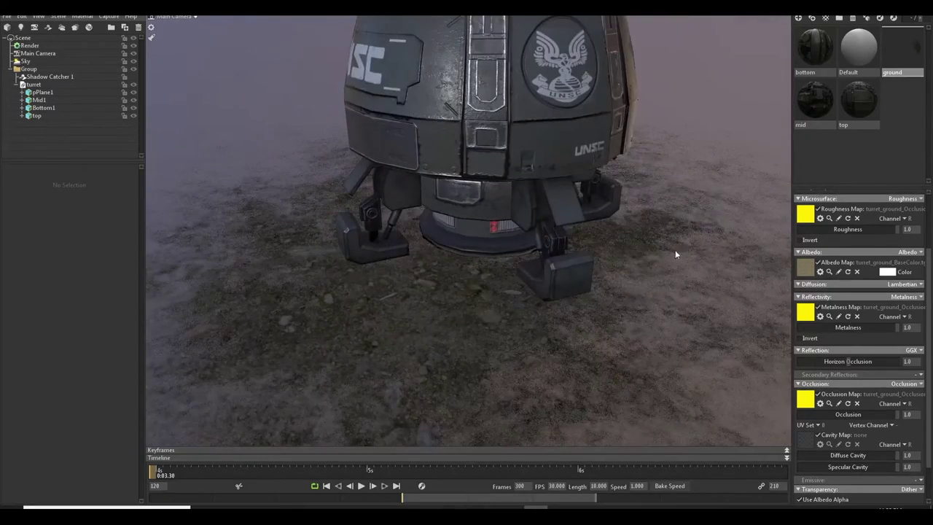
drag(675, 254, 593, 220)
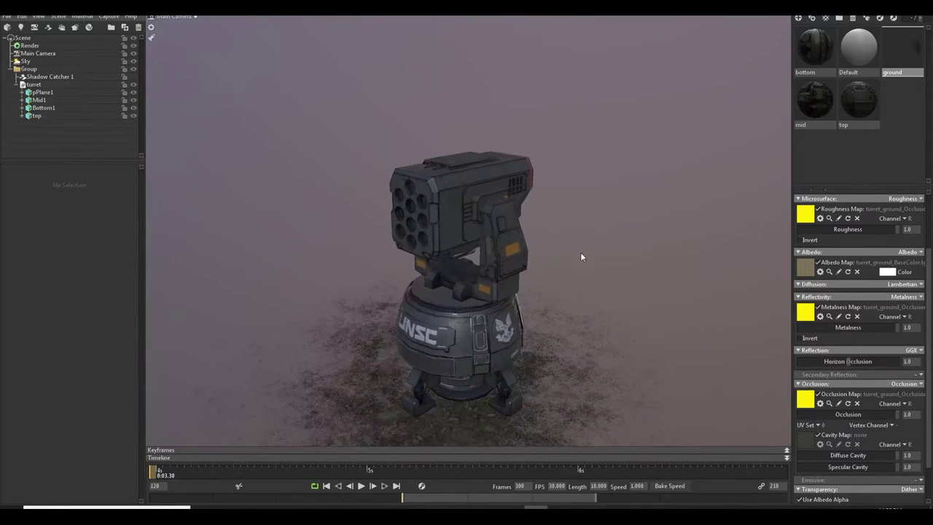
drag(581, 256, 634, 230)
scroll(606, 228, up, 3)
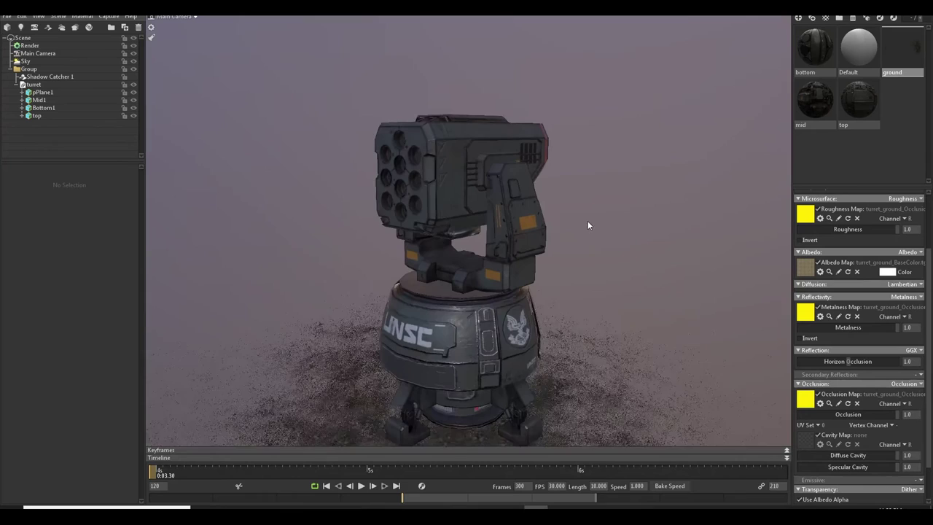
alt+middle_drag(588, 221, 617, 213)
alt+right_drag(619, 212, 598, 208)
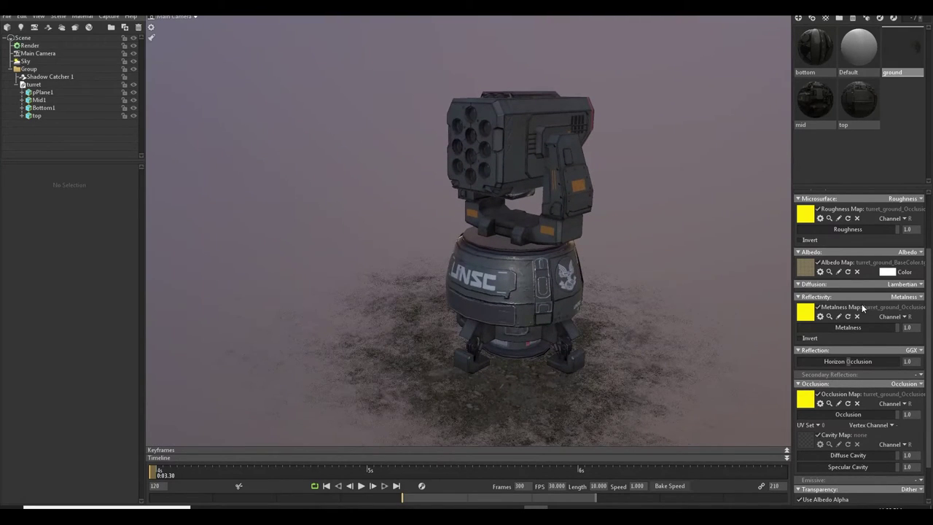
scroll(857, 308, up, 3)
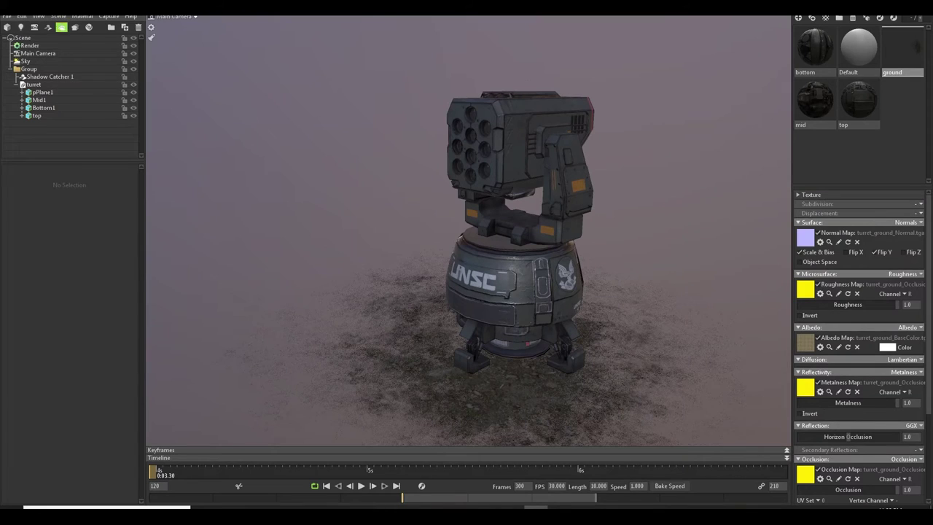
Collapse the turret object's hierarchy and add a spot light to the scene.
click(16, 85)
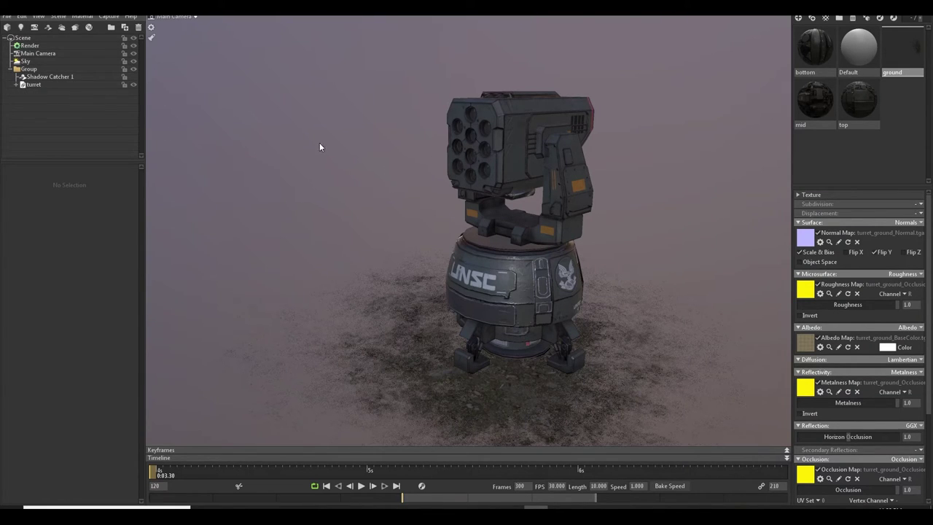
click(21, 27)
drag(647, 238, 571, 249)
scroll(572, 249, down, 3)
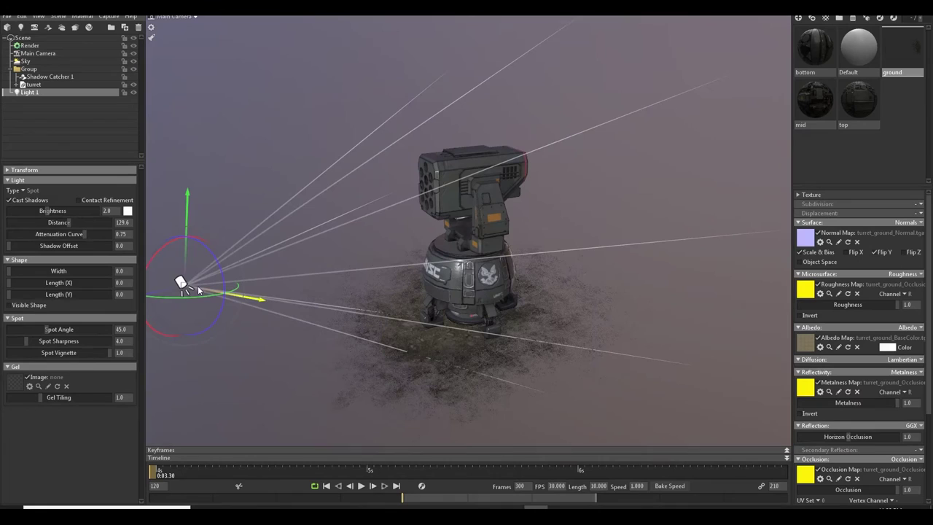
Raise the spot light above and in front of the turret and angle it down onto the model.
drag(186, 286, 332, 262)
drag(204, 286, 411, 326)
drag(589, 340, 502, 362)
drag(426, 318, 424, 181)
drag(433, 241, 511, 189)
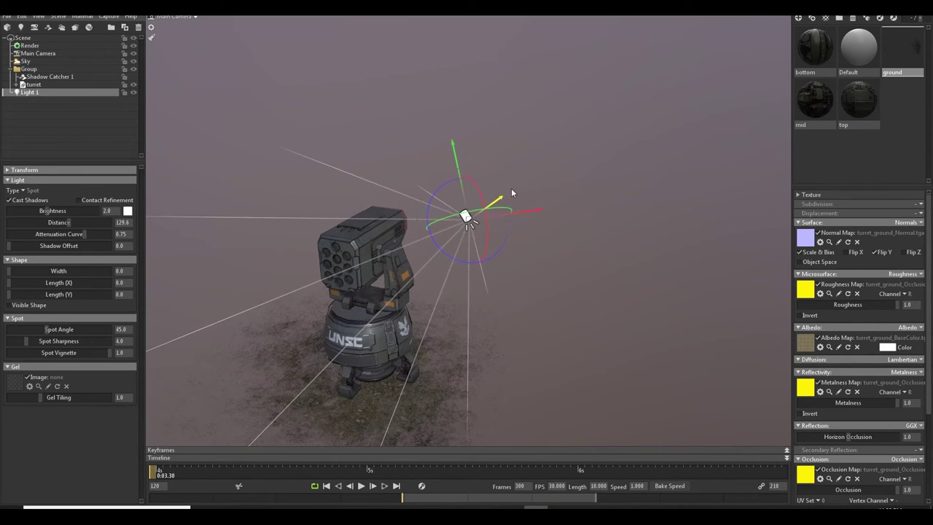
Set the spot light's brightness to 8.577 and inspect the lighting on the turret.
drag(48, 214, 63, 211)
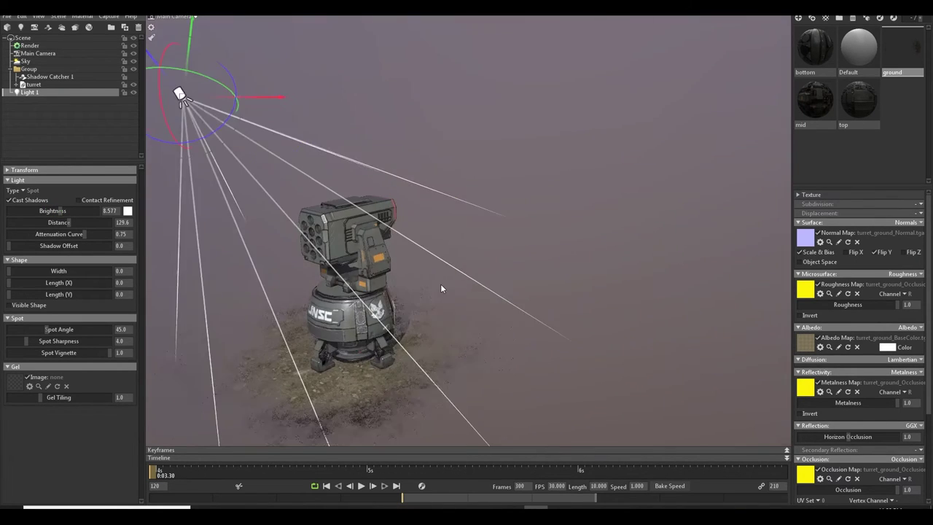
scroll(435, 287, up, 4)
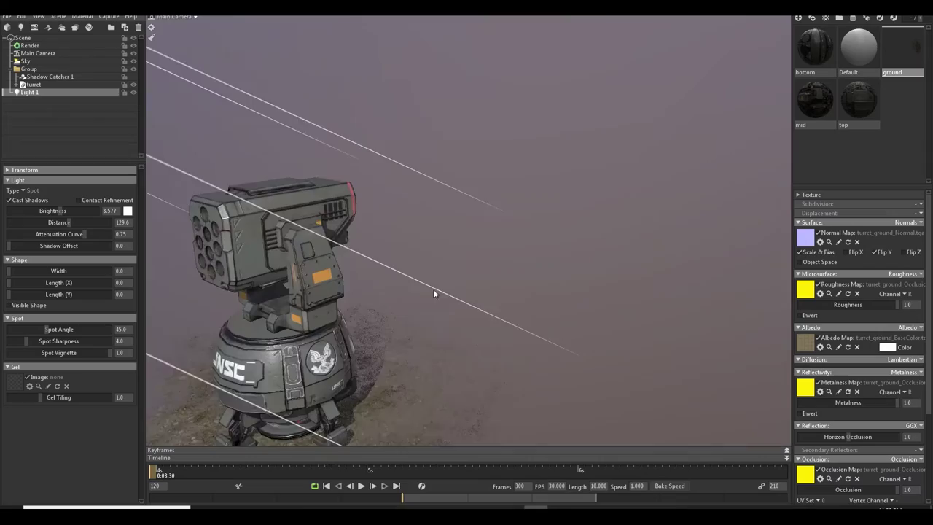
drag(433, 289, 530, 233)
scroll(521, 237, up, 5)
scroll(528, 223, down, 4)
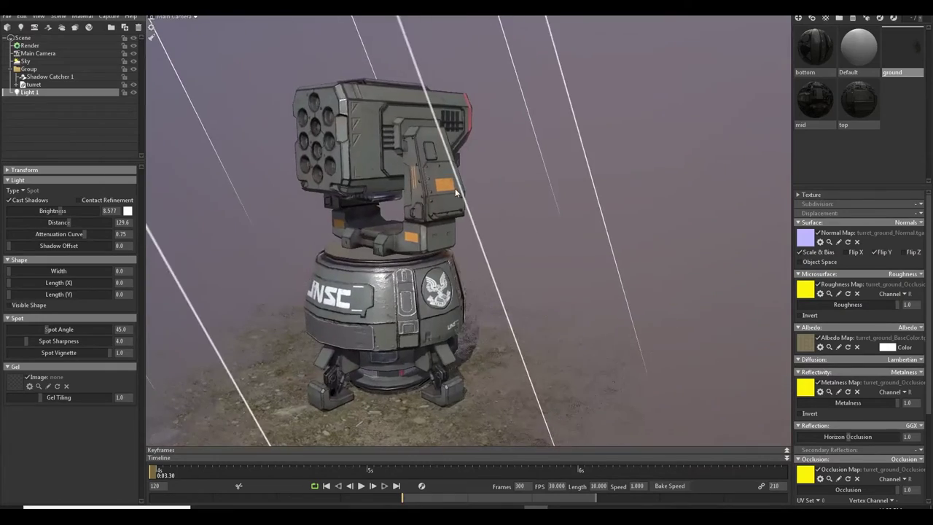
scroll(459, 197, up, 3)
drag(470, 216, 543, 220)
scroll(623, 230, down, 5)
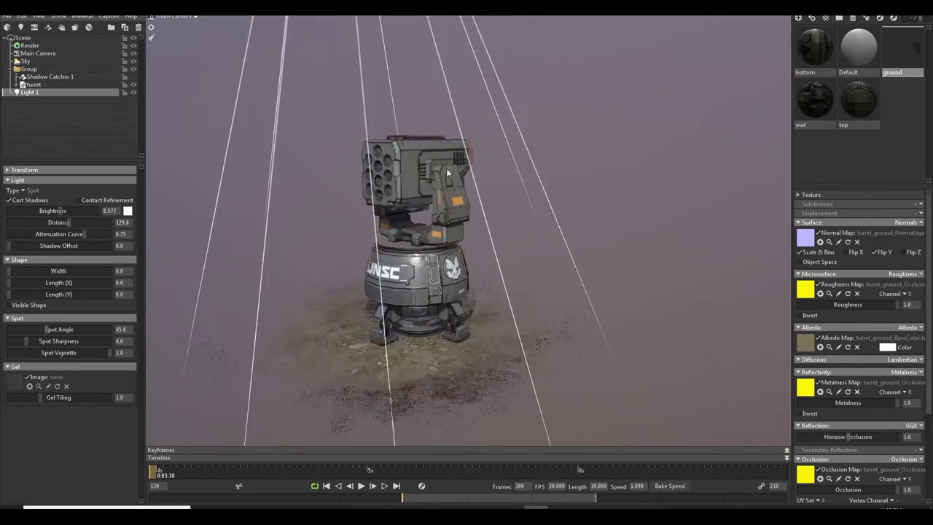
Reposition and re-aim the spot light so it shines down on the turret from another side.
drag(447, 168, 558, 208)
drag(639, 99, 693, 156)
mouse_move(651, 191)
mouse_down()
mouse_move(649, 201)
mouse_move(651, 188)
mouse_up()
drag(563, 249, 545, 268)
drag(474, 289, 368, 306)
mouse_move(292, 324)
mouse_down()
mouse_move(267, 323)
mouse_move(292, 323)
mouse_up()
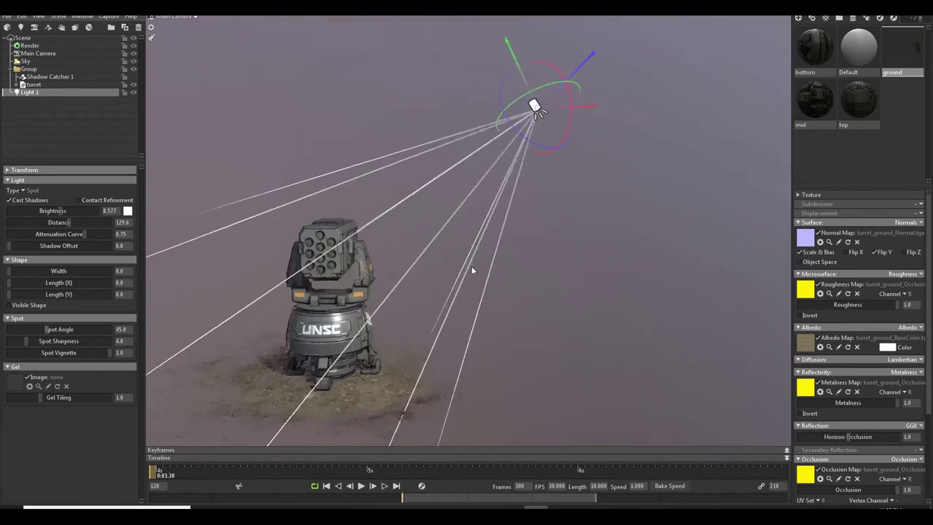
right_drag(471, 266, 434, 304)
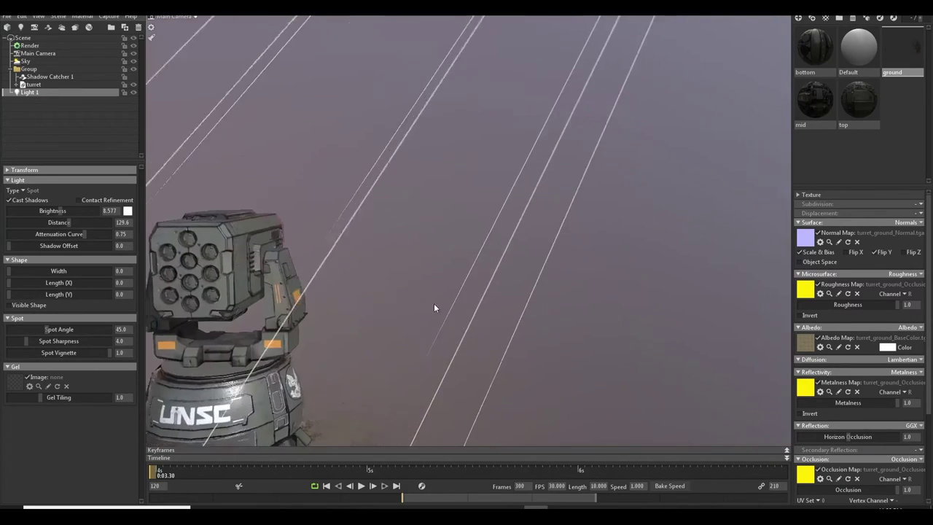
middle_drag(434, 303, 491, 258)
drag(492, 257, 463, 207)
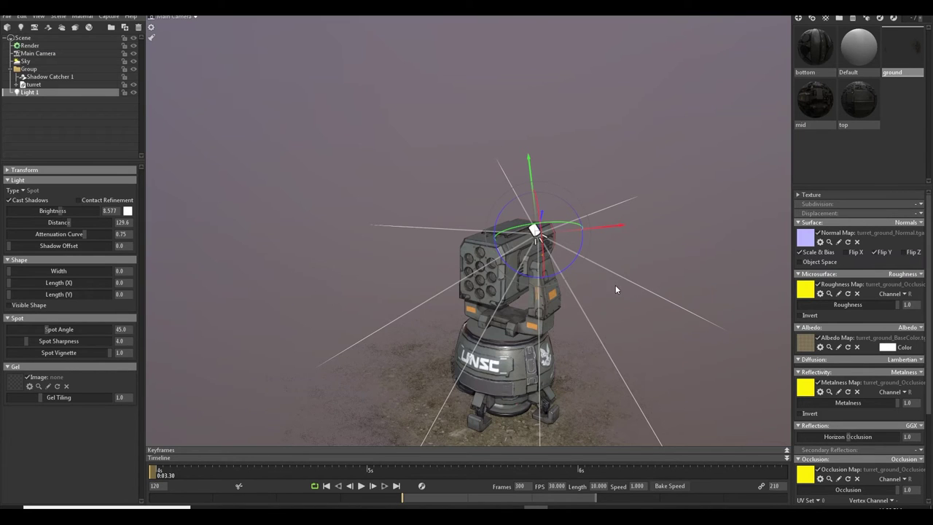
Duplicate the spot light, move the copy to the opposite side of the turret and rotate it toward the model.
key(ctrl+d)
drag(607, 228, 343, 231)
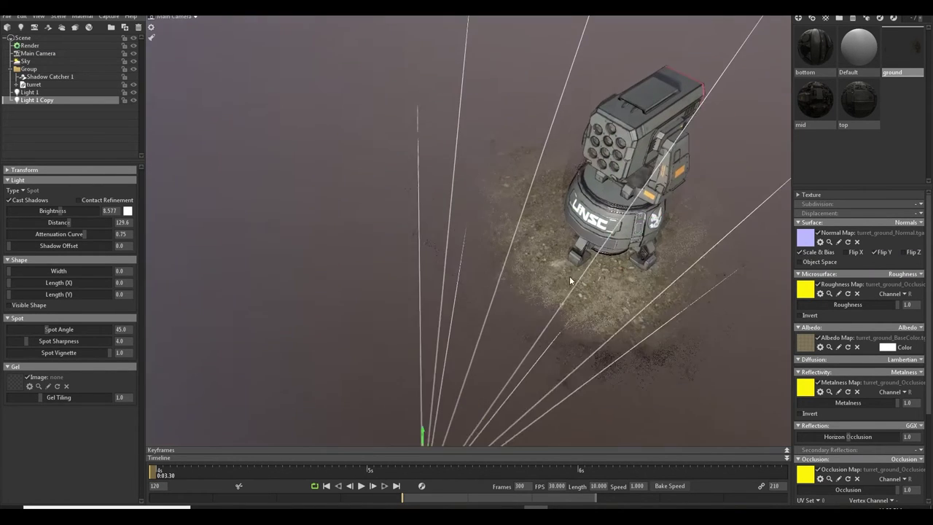
drag(578, 262, 412, 195)
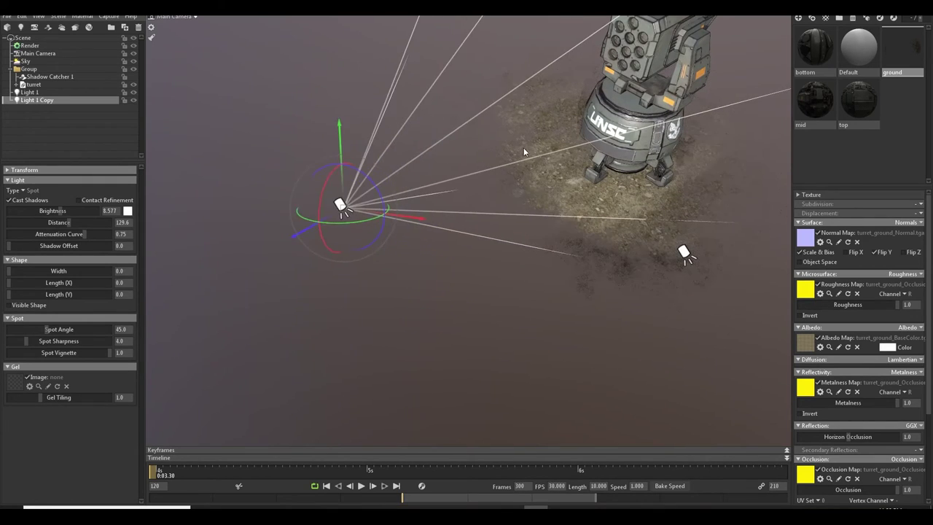
drag(524, 148, 506, 190)
drag(344, 416, 406, 220)
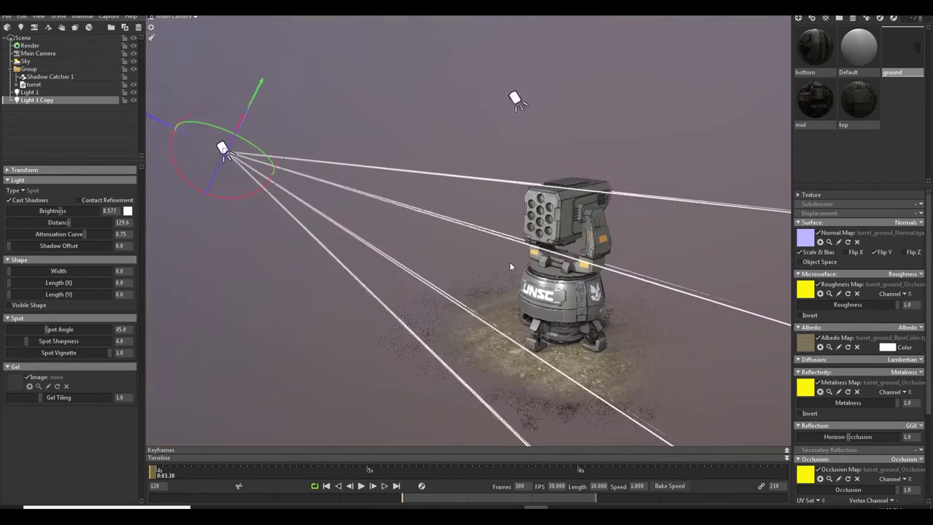
Raise the copied spot light, tilt it down toward the turret and set its brightness to 4.224.
middle_drag(510, 262, 496, 343)
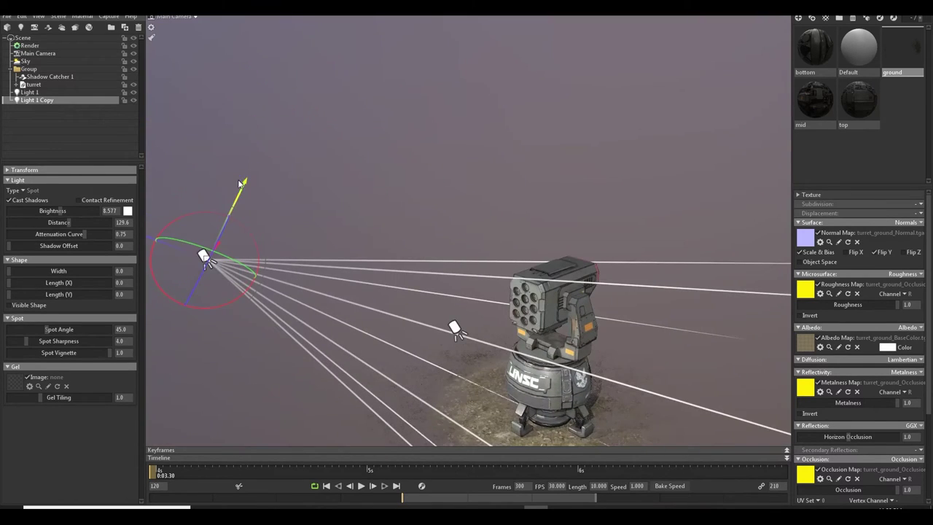
drag(241, 183, 282, 98)
drag(274, 129, 203, 277)
drag(62, 211, 45, 211)
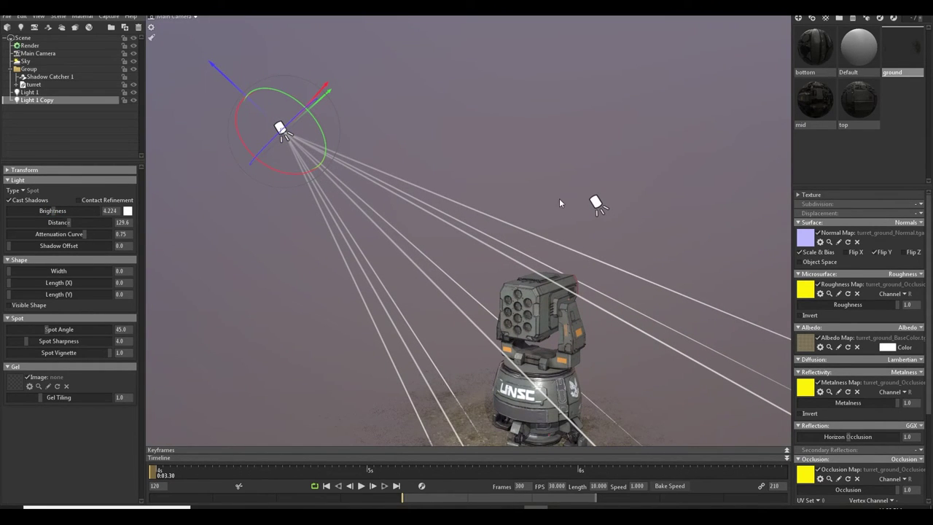
Set the original spot light's brightness to 12.89 and check the turret under both lights.
click(597, 205)
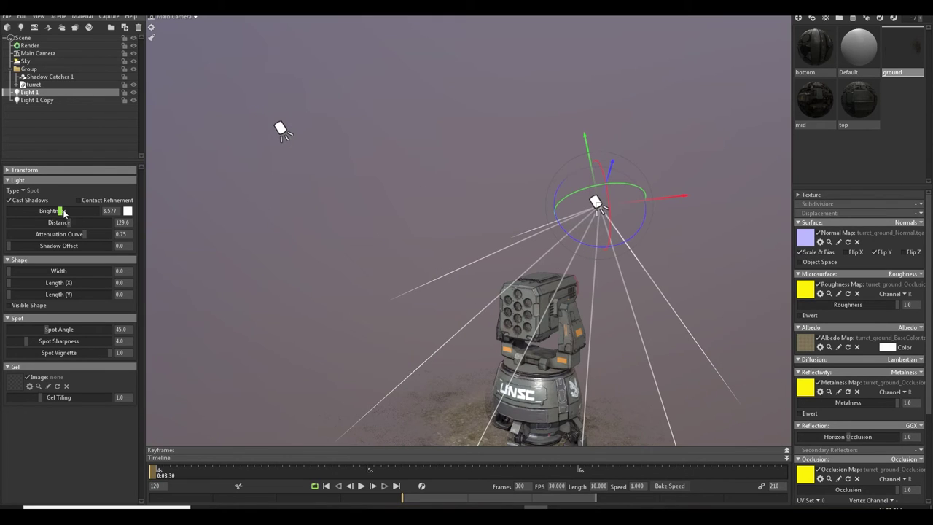
drag(64, 213, 65, 211)
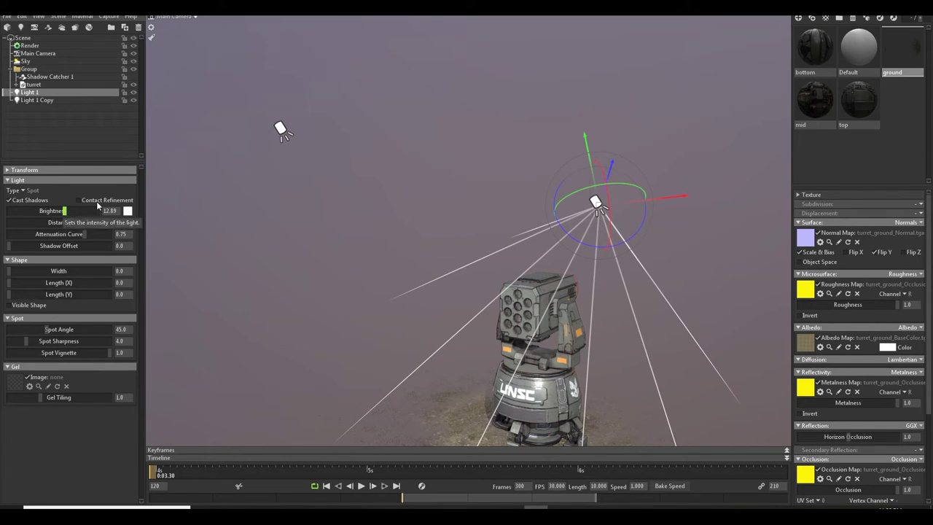
click(437, 166)
scroll(596, 175, down, 2)
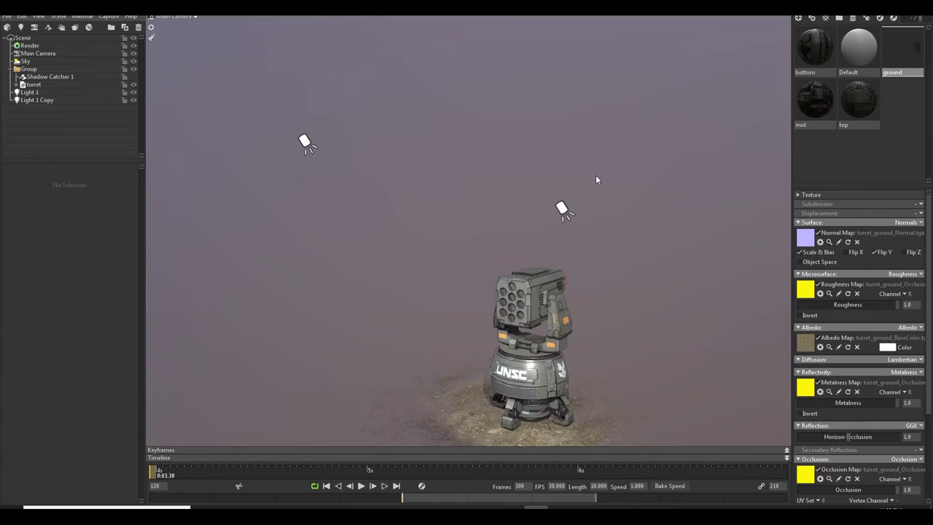
drag(596, 176, 540, 173)
scroll(585, 177, up, 2)
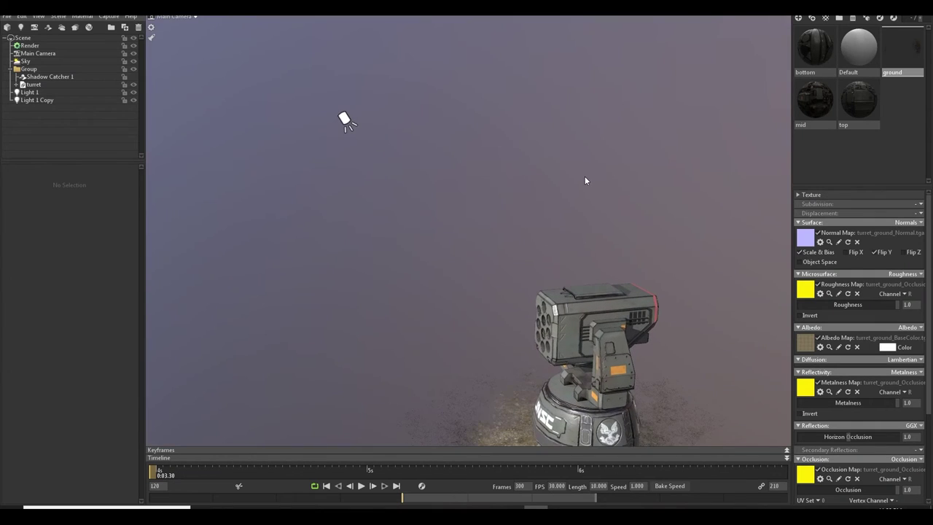
Duplicate the second spot light, then move and rotate the new copy to shine down from above the turret.
click(347, 122)
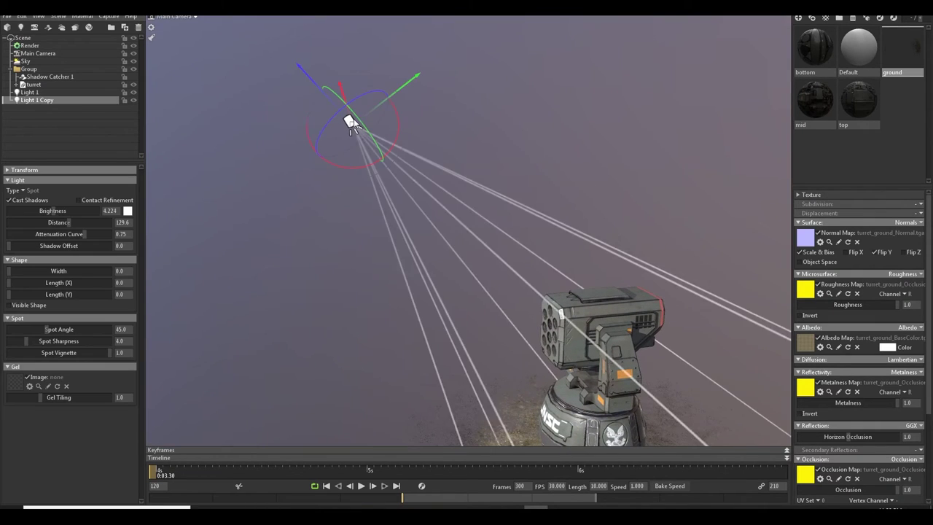
drag(348, 130, 499, 150)
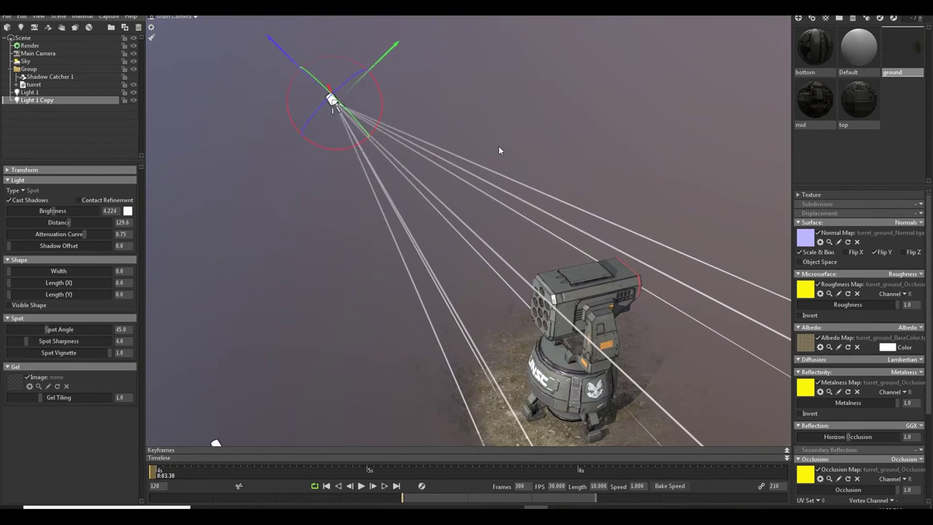
key(ctrl+d)
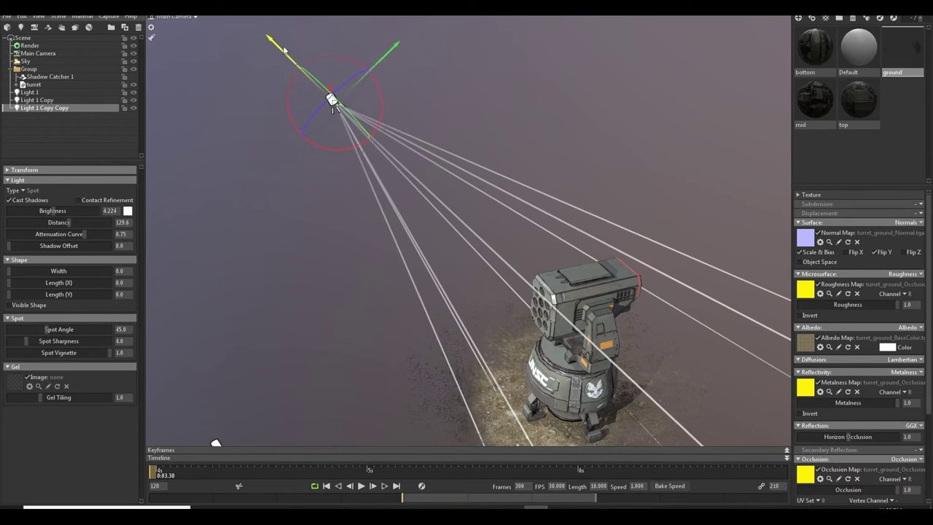
drag(276, 49, 497, 146)
drag(529, 190, 451, 182)
drag(525, 211, 546, 315)
middle_drag(545, 315, 603, 234)
drag(602, 239, 627, 219)
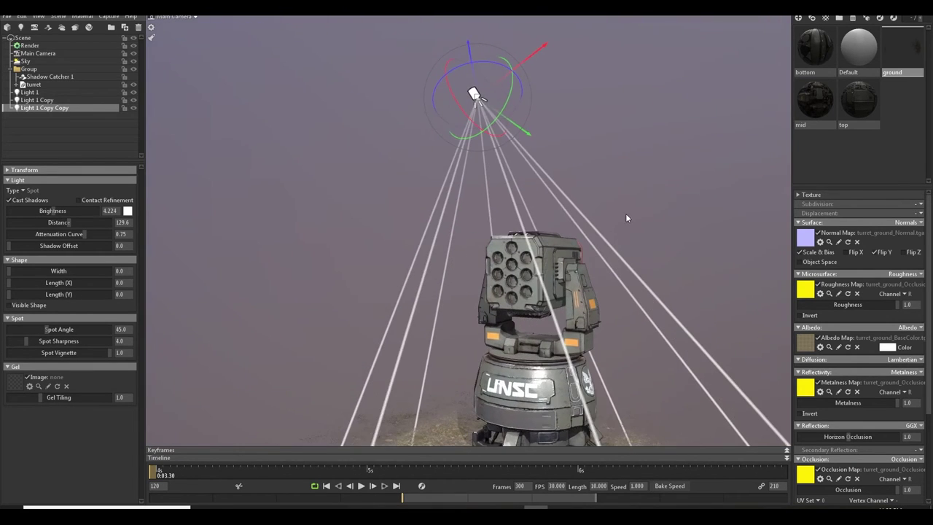
Set the third spot light's brightness to 32.08 and check its effect on the turret.
middle_drag(627, 218, 588, 236)
drag(629, 258, 606, 237)
drag(54, 215, 76, 213)
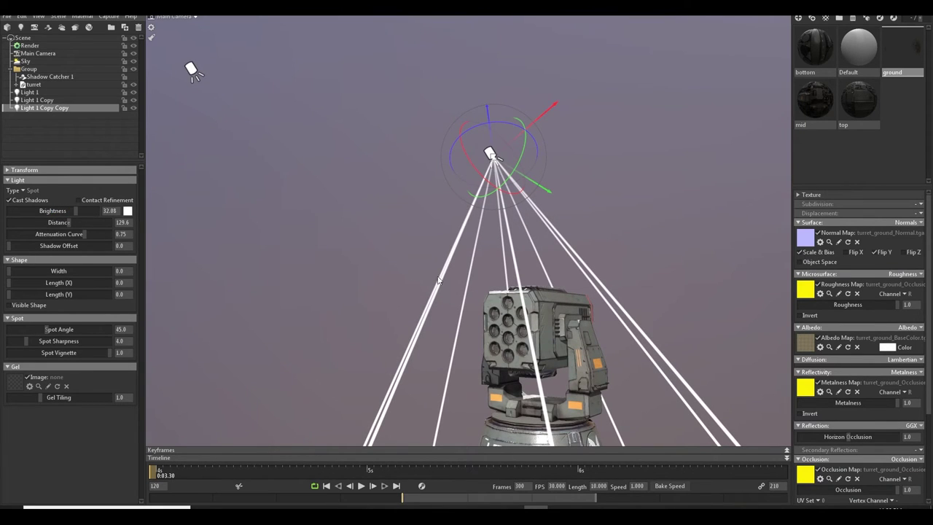
middle_drag(509, 279, 509, 245)
drag(509, 246, 533, 275)
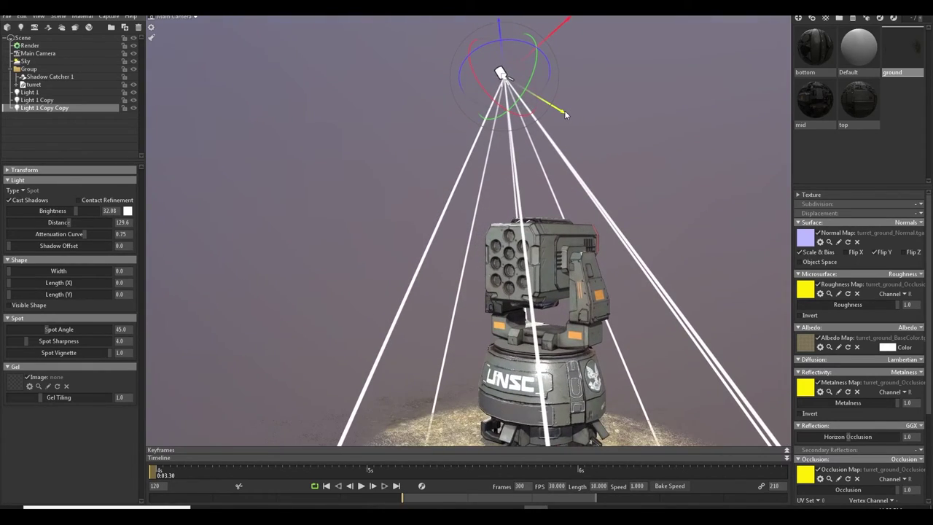
Shift and rotate the third spot light above the turret to re-aim it, and check the lighting up close.
drag(565, 115, 546, 104)
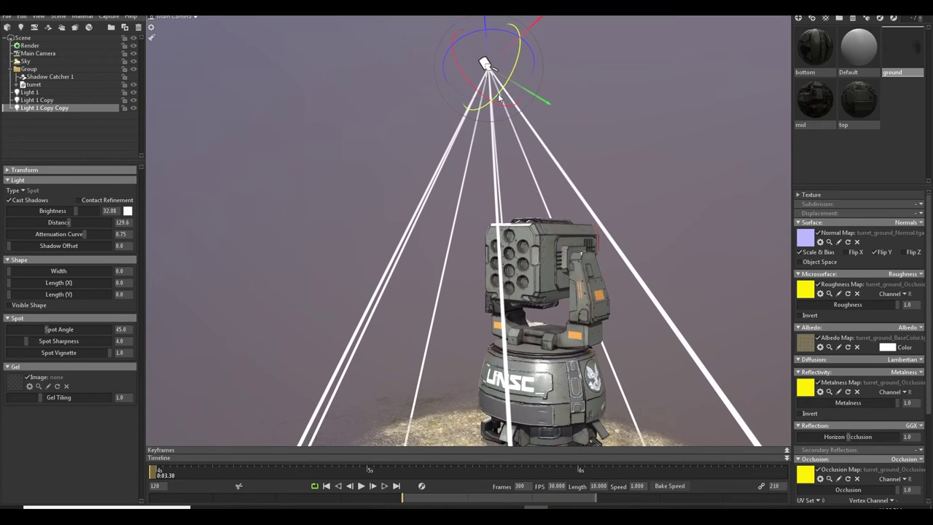
drag(482, 94, 509, 107)
click(650, 216)
middle_drag(636, 368, 636, 220)
scroll(652, 249, up, 1)
scroll(645, 218, up, 2)
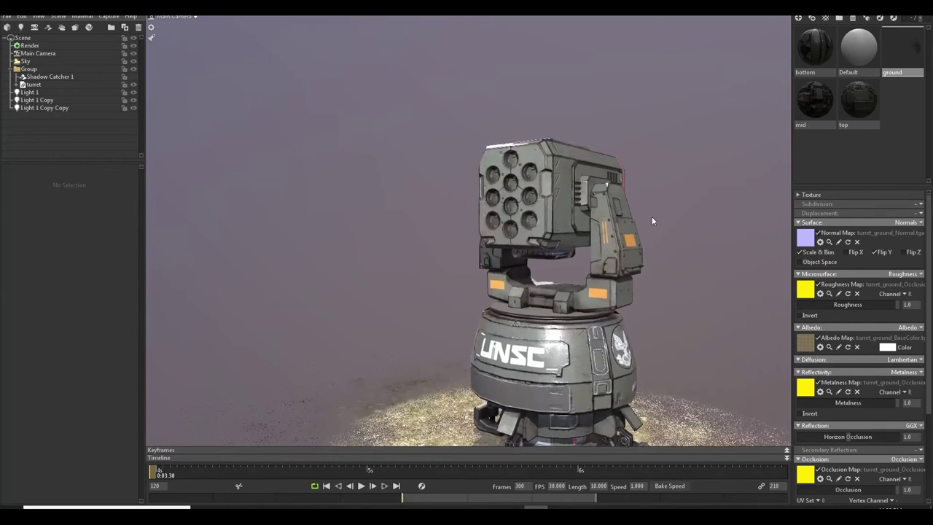
drag(651, 217, 690, 252)
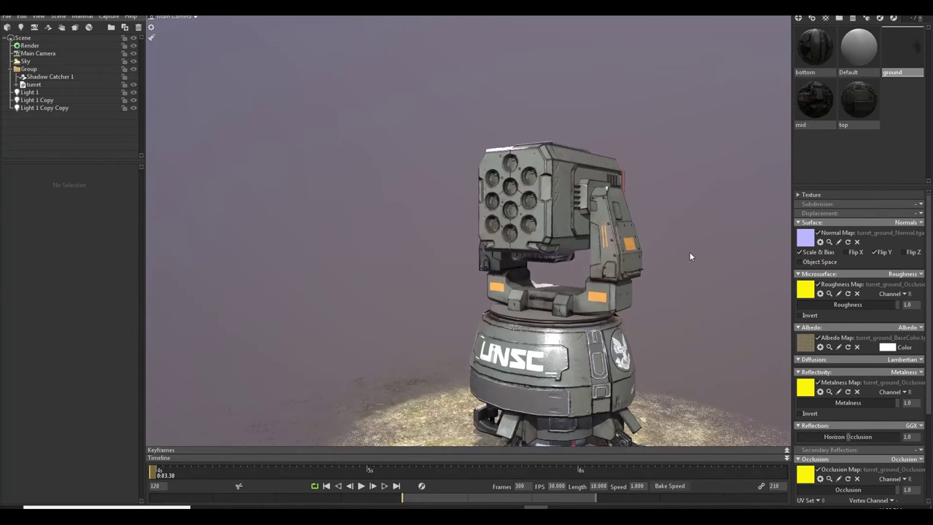
Tint the original spot light warm tan (a2835b) and set its brightness to 29.82.
click(52, 91)
click(127, 212)
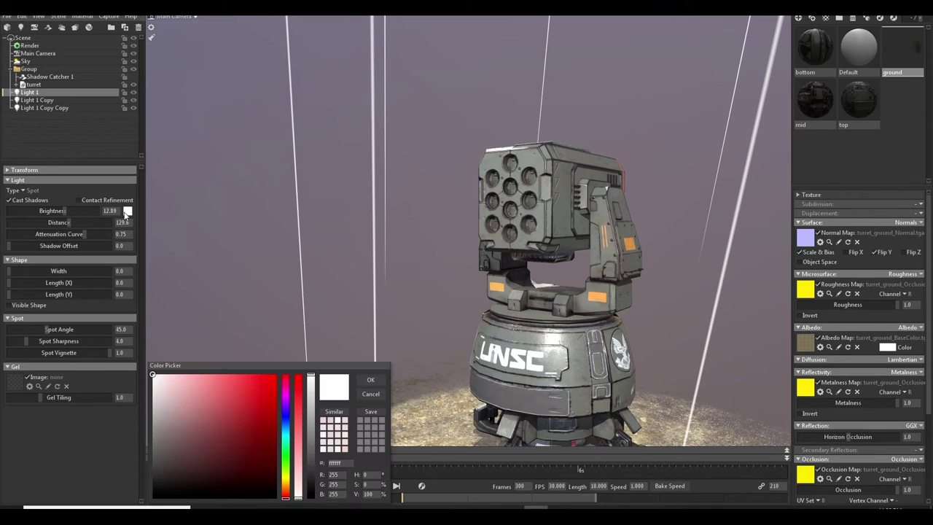
mouse_move(287, 490)
mouse_down()
mouse_move(288, 477)
mouse_move(289, 487)
mouse_up()
mouse_move(230, 445)
mouse_down()
mouse_move(212, 438)
mouse_move(228, 426)
mouse_move(208, 421)
mouse_up()
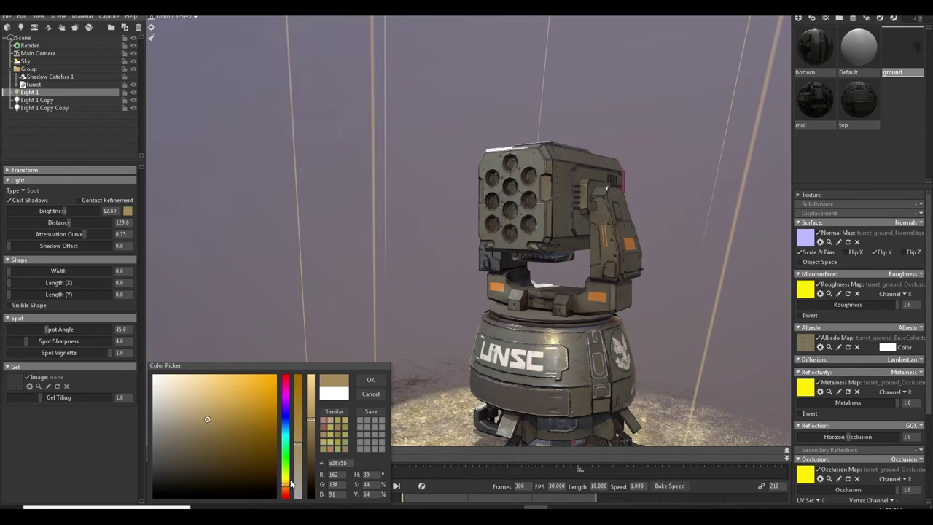
drag(291, 481, 286, 492)
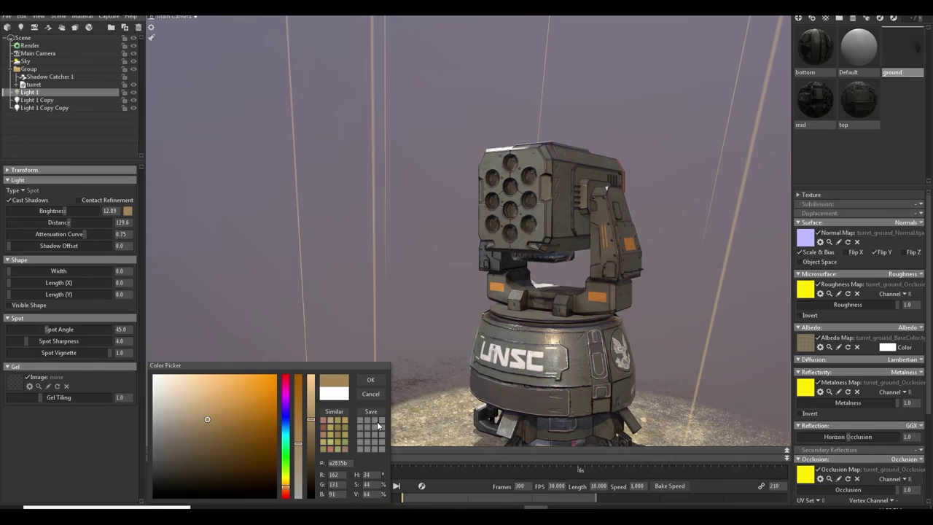
click(370, 380)
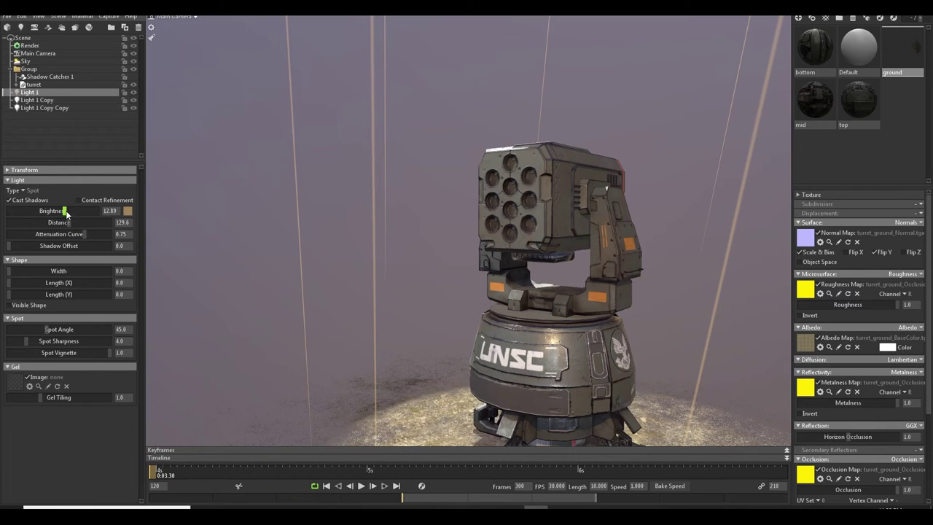
drag(66, 213, 73, 211)
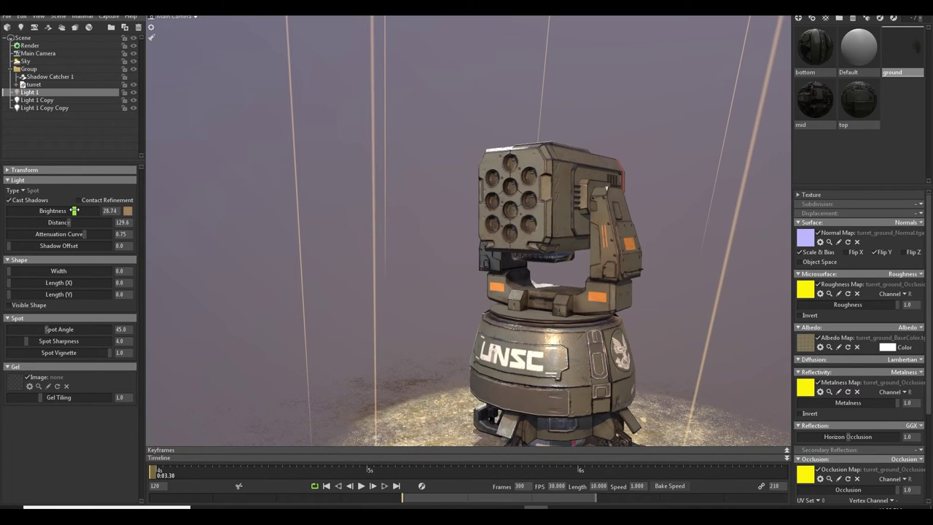
Tint the second spot light blue (5290c1), raise its brightness to about 19, and check the turret under the coloured lights.
click(36, 100)
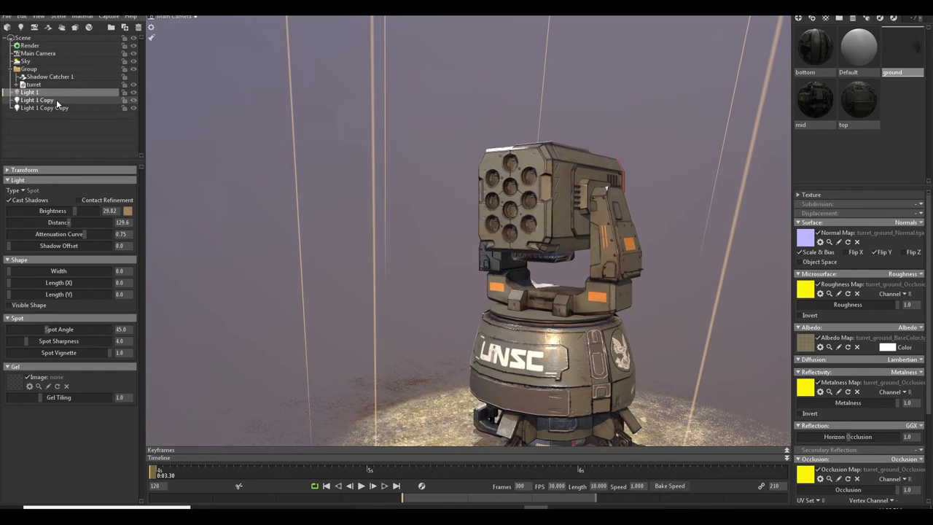
click(127, 211)
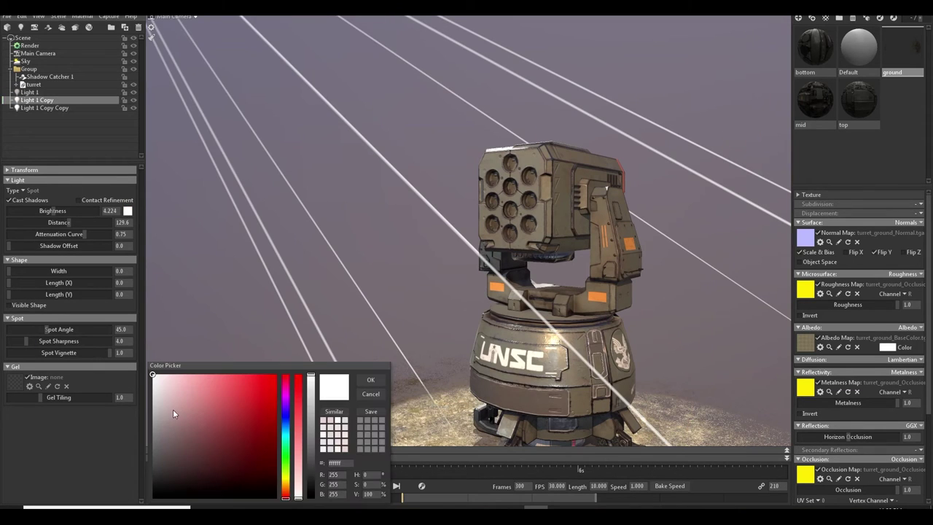
drag(285, 422, 223, 405)
click(235, 416)
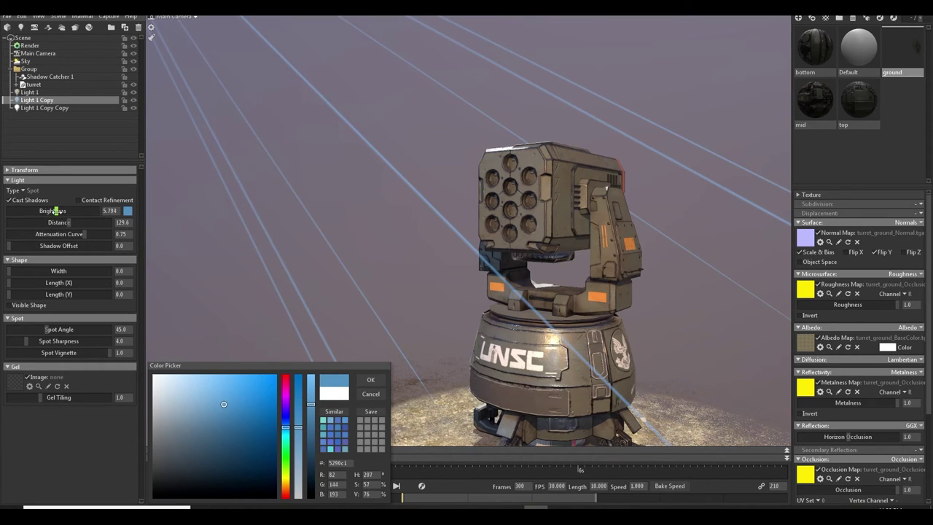
drag(65, 211, 72, 211)
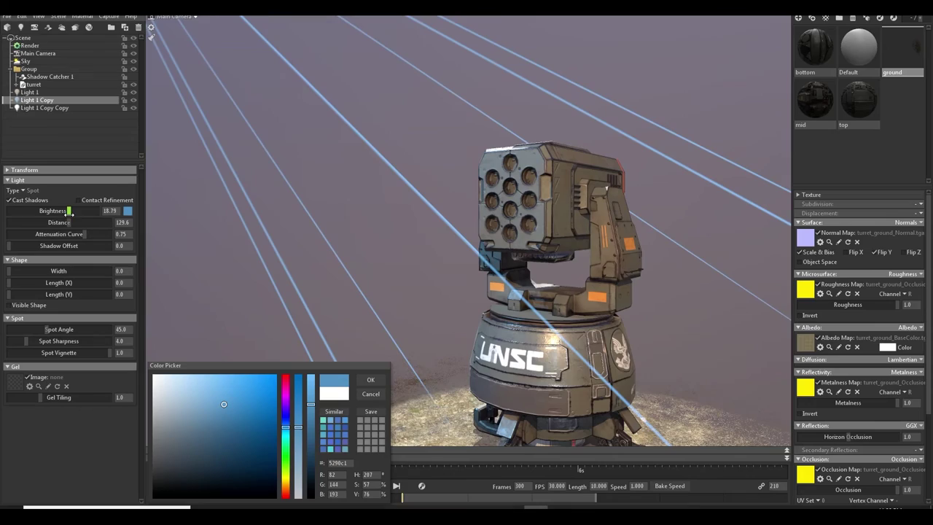
click(370, 380)
drag(552, 186, 583, 182)
click(674, 141)
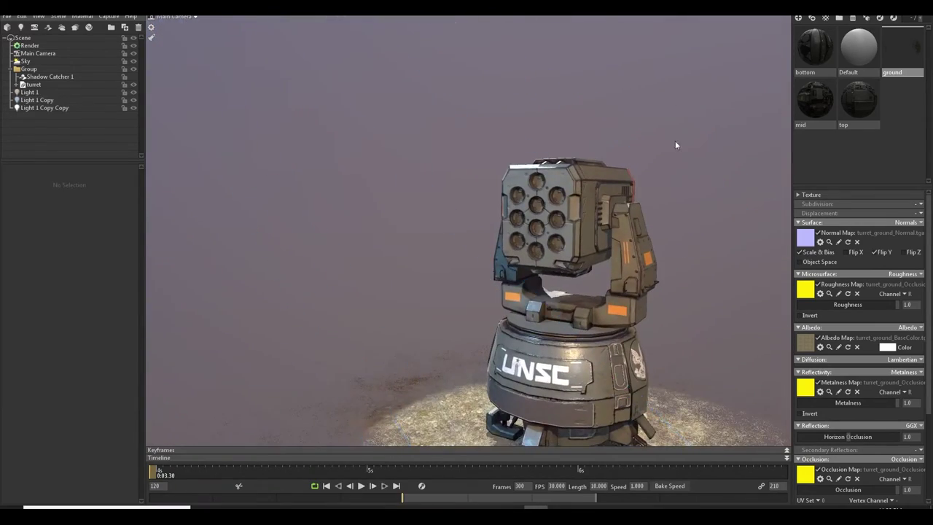
drag(673, 142, 671, 227)
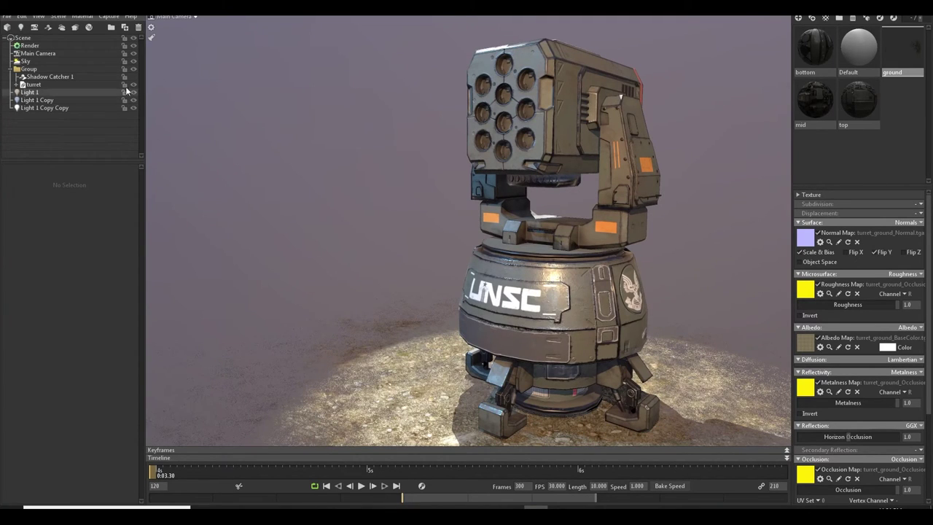
Set the sky light's brightness to 0.488.
click(26, 61)
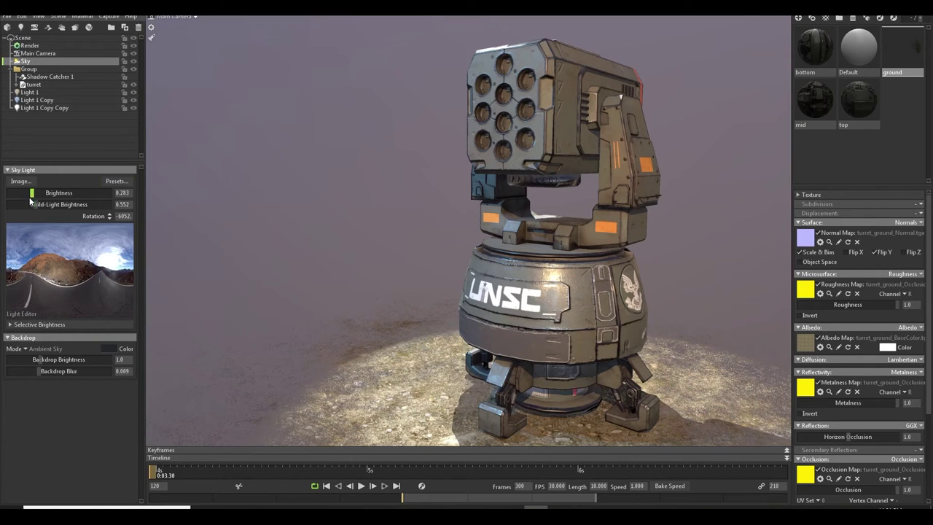
drag(33, 192, 35, 192)
Try several sky presets such as Garage, Hedge Row and Mountain Sunset, settle on Iowa Sunset, and check the turret from different angles.
click(125, 178)
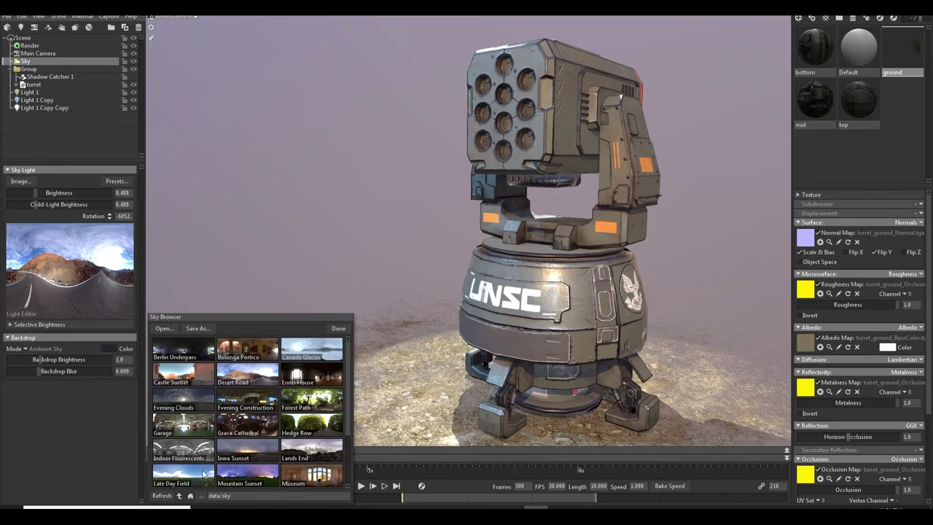
click(190, 429)
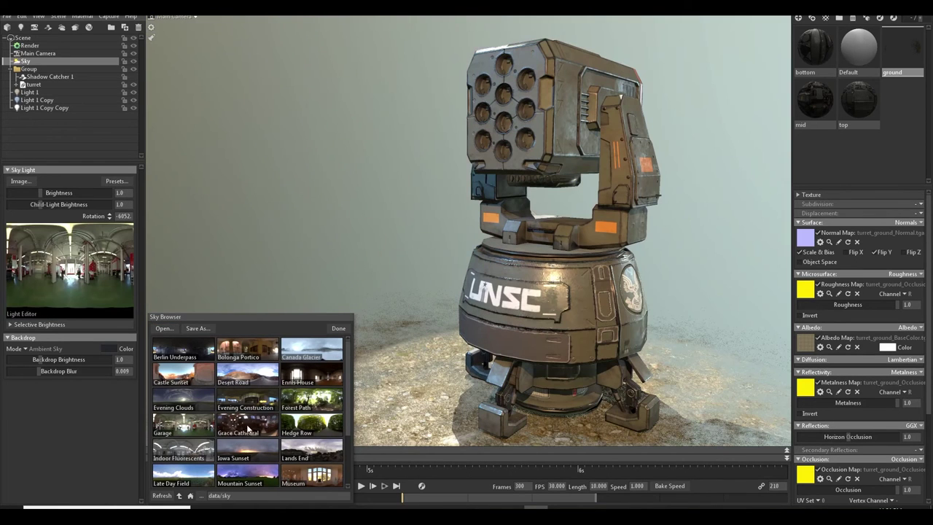
click(248, 427)
click(304, 429)
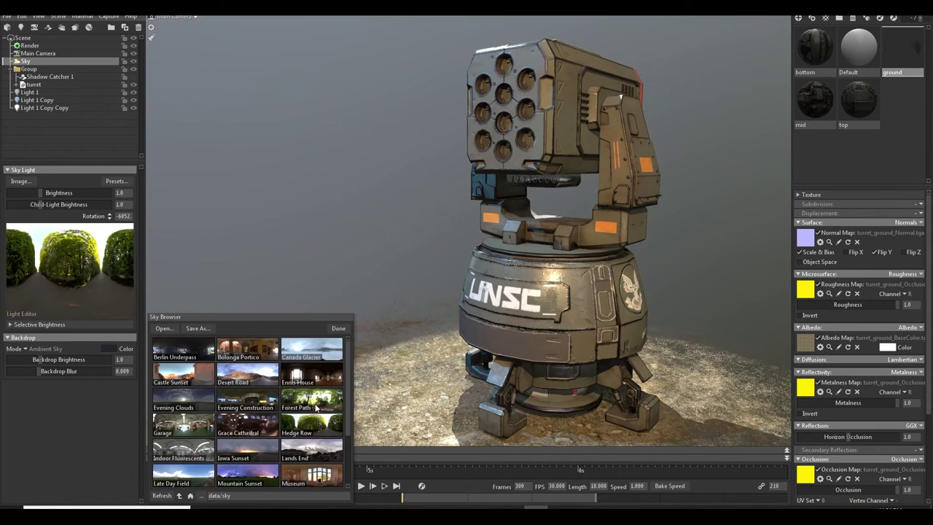
click(316, 408)
click(317, 479)
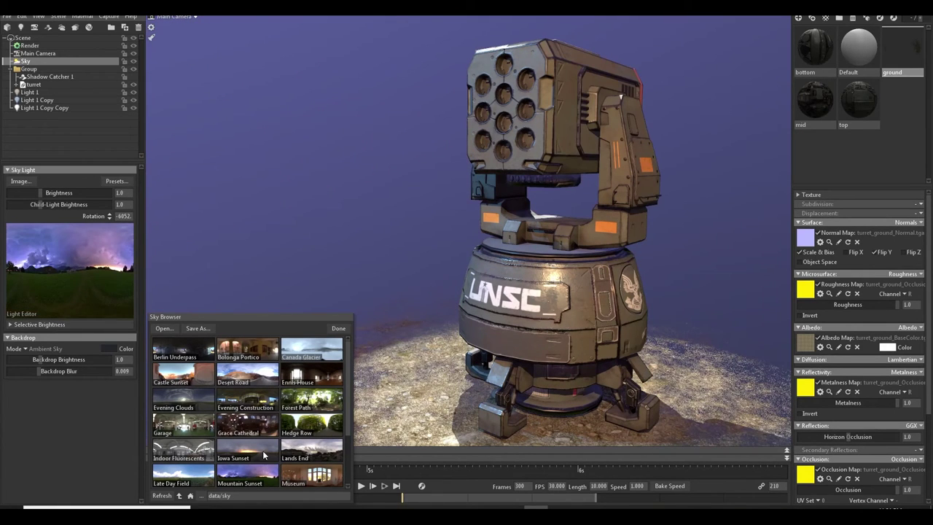
click(264, 455)
click(306, 450)
click(251, 445)
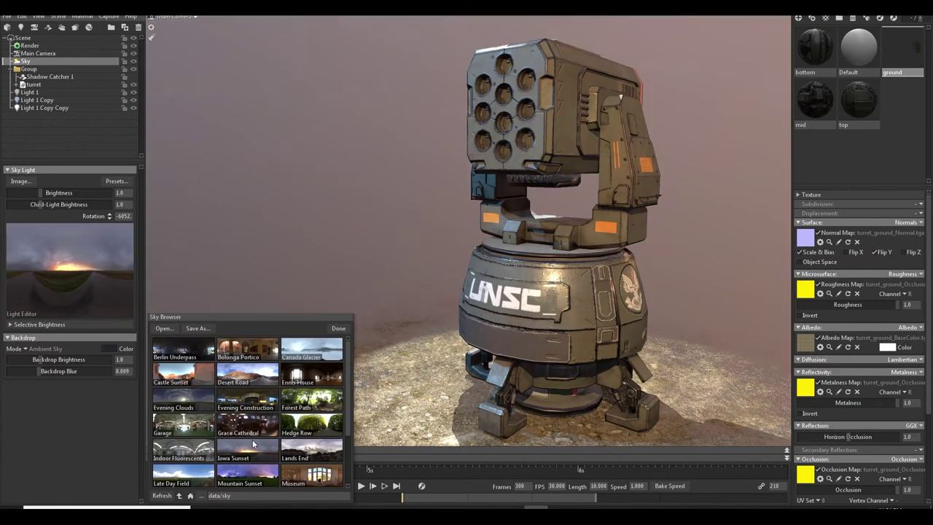
drag(475, 297, 453, 299)
drag(468, 299, 468, 292)
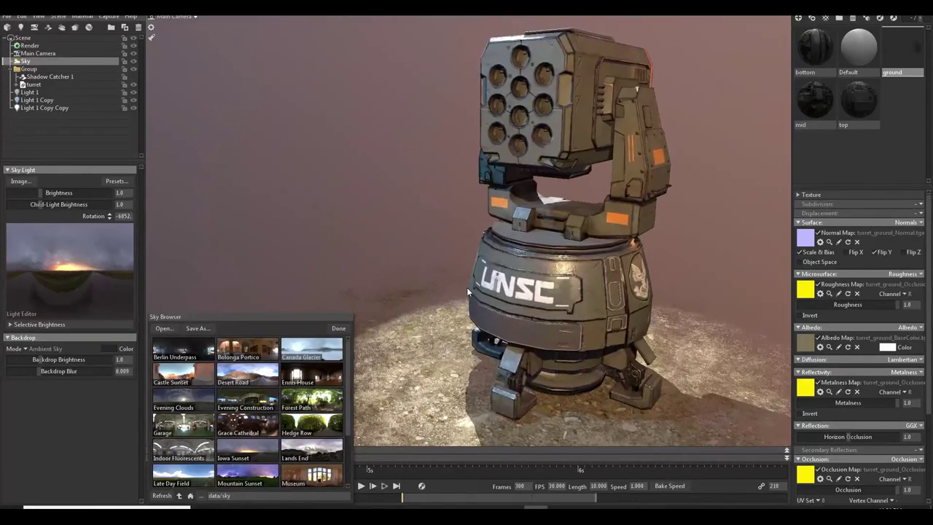
drag(706, 111, 426, 238)
click(338, 327)
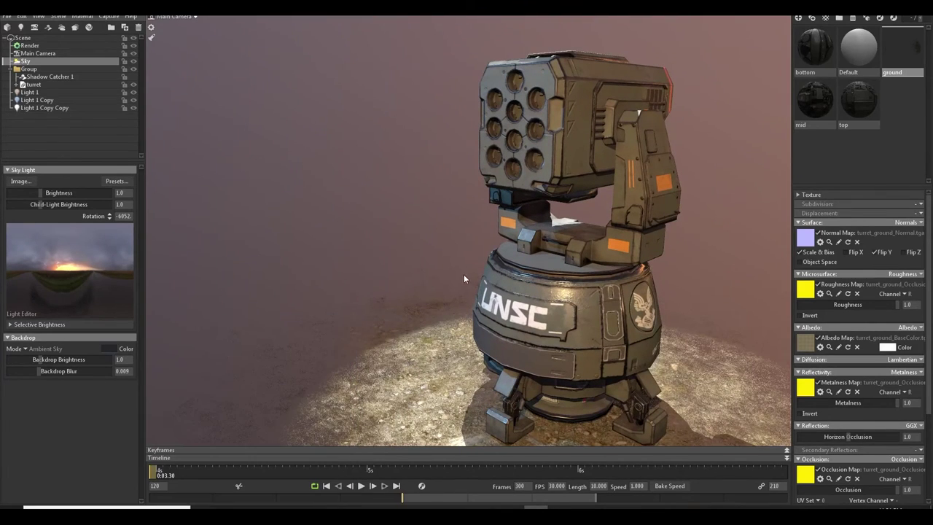
alt+right_drag(464, 274, 454, 274)
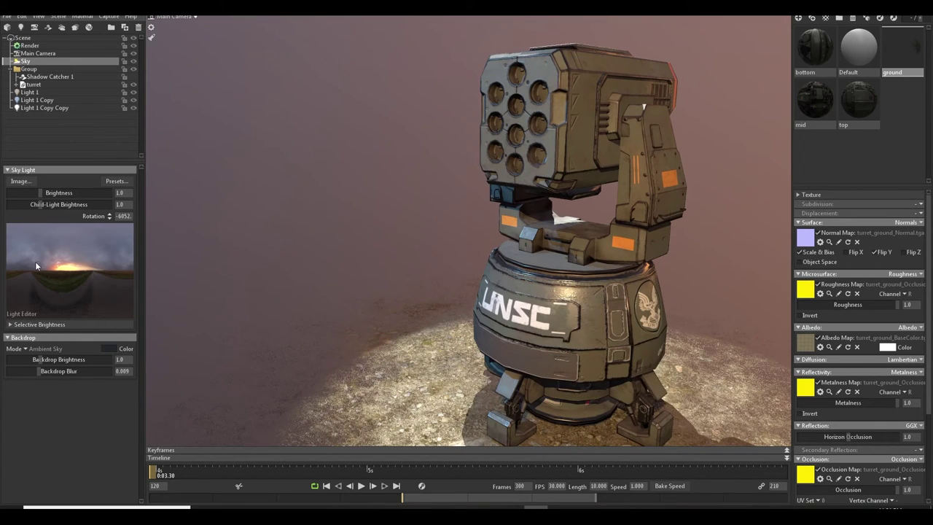
Switch the sky backdrop mode to Color and make its dark blue-grey colour slightly lighter.
click(26, 352)
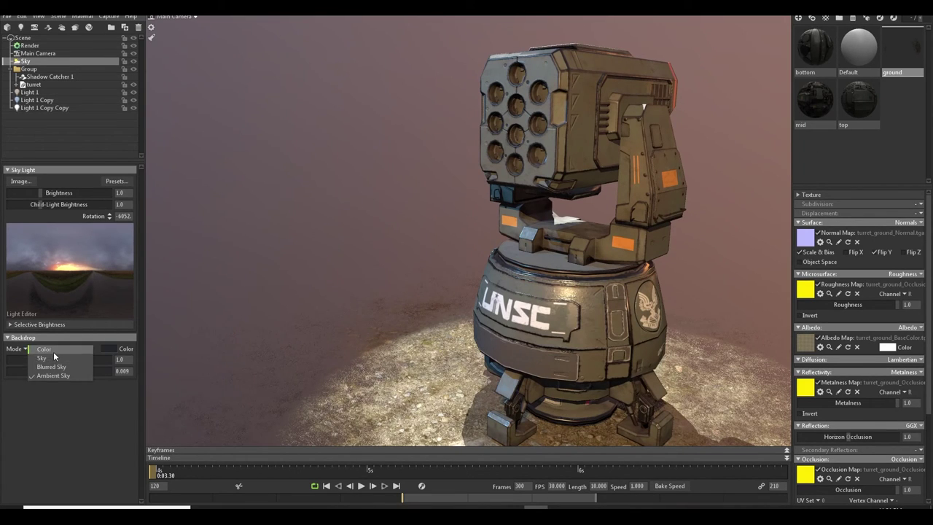
click(81, 379)
mouse_move(401, 223)
alt+right_down()
mouse_move(357, 216)
mouse_move(361, 232)
mouse_move(418, 218)
alt+right_up()
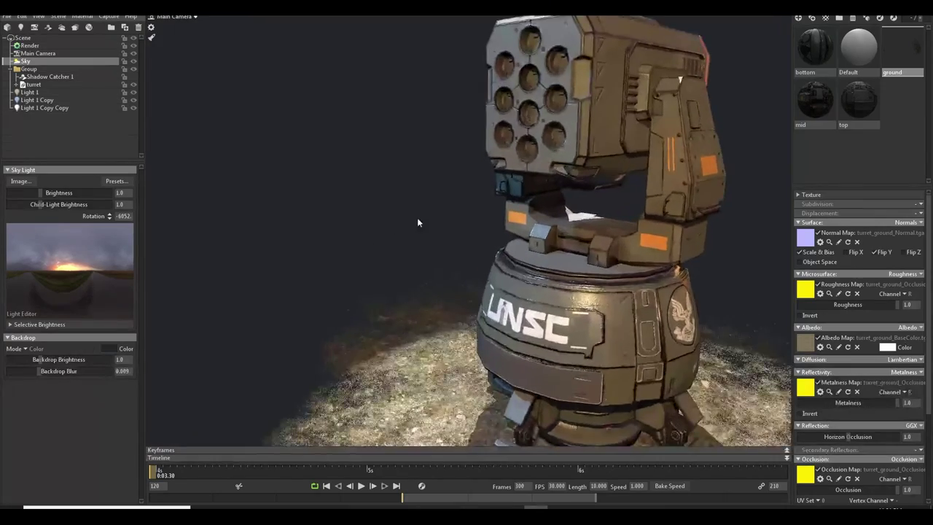
drag(418, 222, 414, 168)
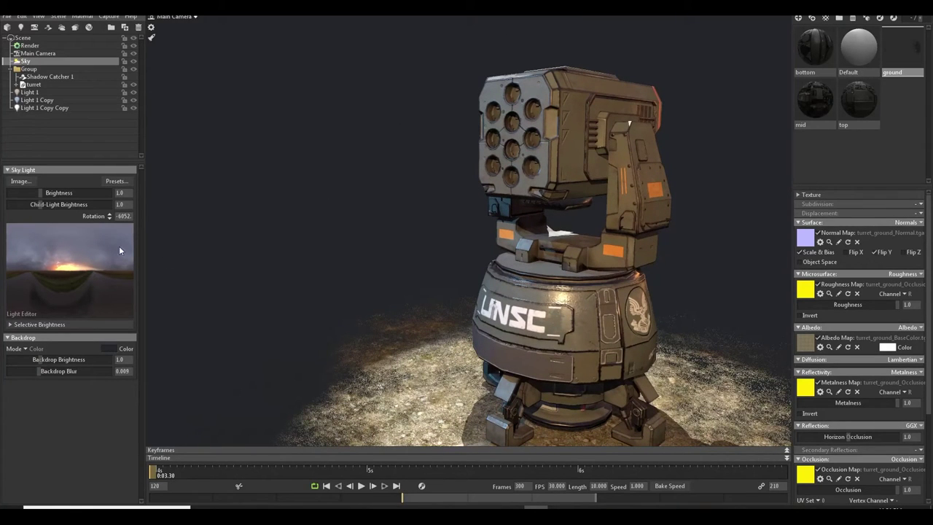
click(109, 348)
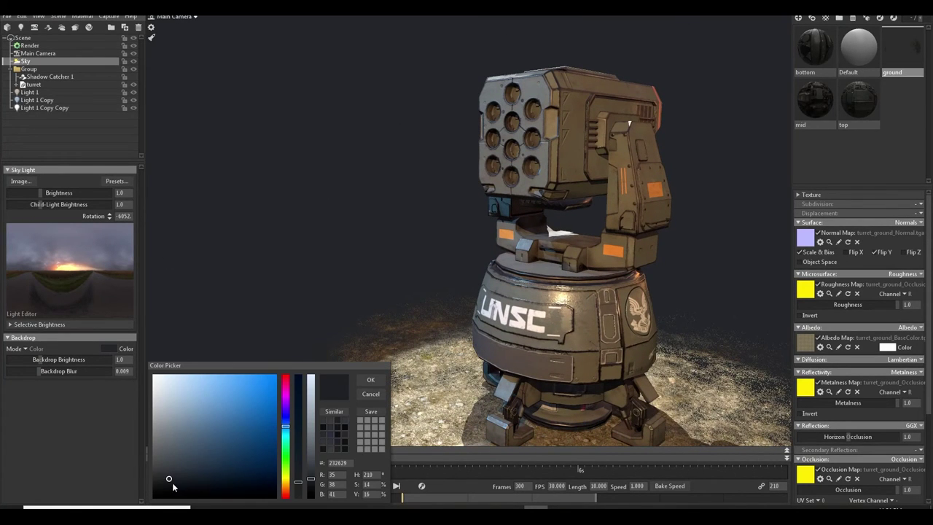
mouse_move(173, 483)
mouse_down()
mouse_move(163, 487)
mouse_move(169, 476)
mouse_up()
click(371, 379)
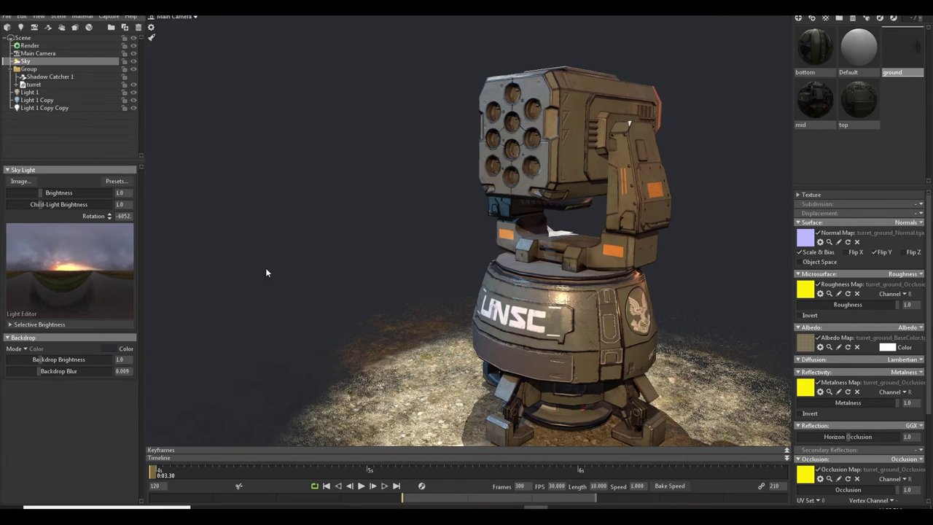
Set the third spot light's spot sharpness to 2.107 and its spot angle to 48.46.
click(60, 107)
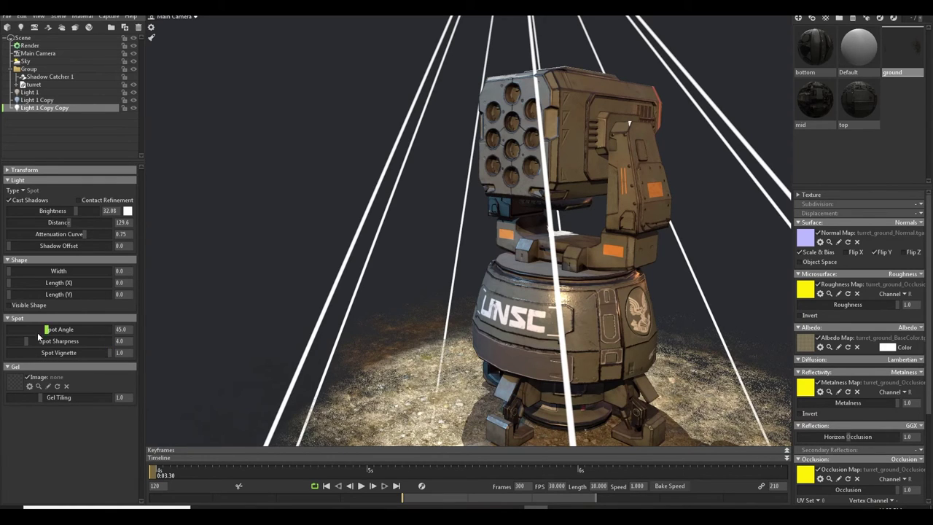
drag(32, 341, 48, 329)
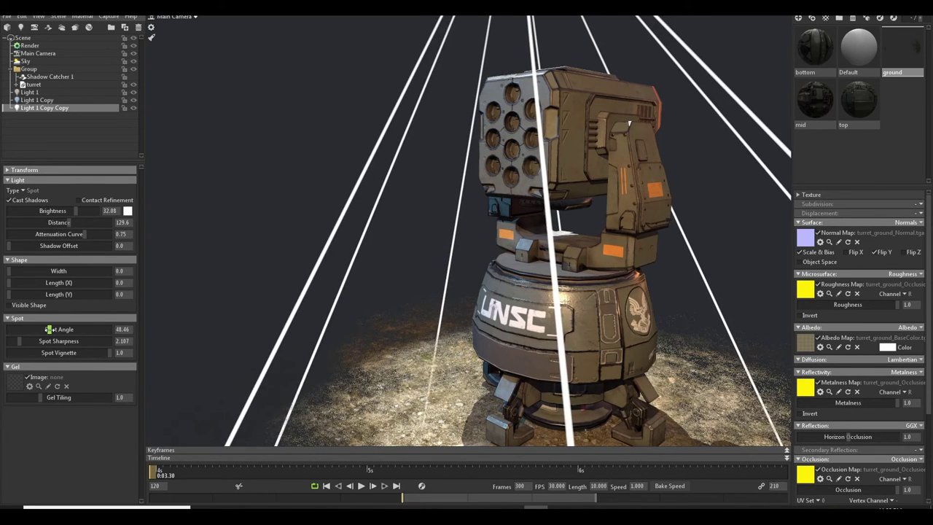
click(326, 153)
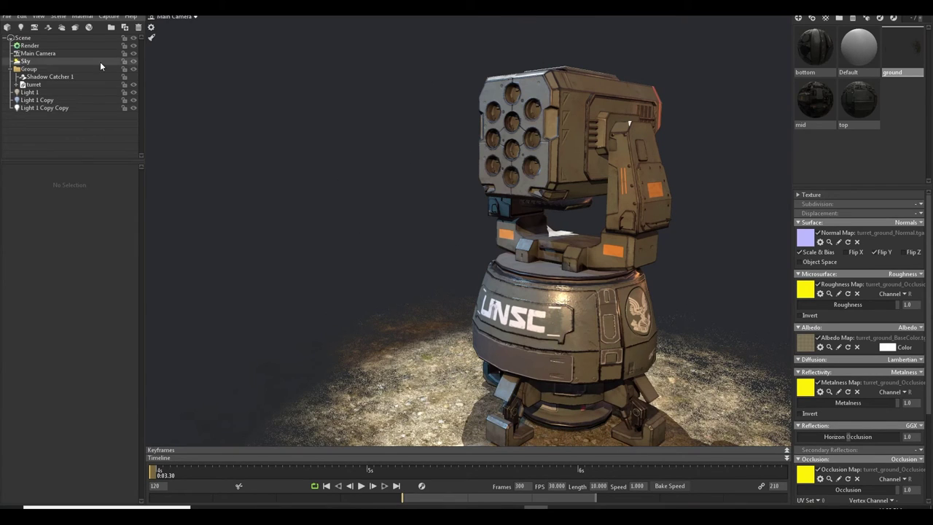
Add bloom to the main camera's post effects with brightness 0.118 and size 0.017.
click(51, 55)
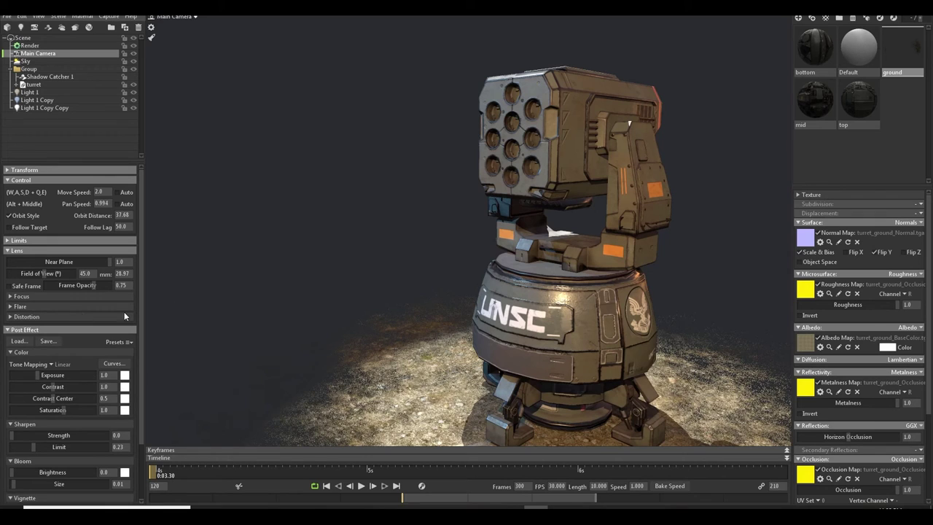
alt+middle_drag(444, 217, 443, 211)
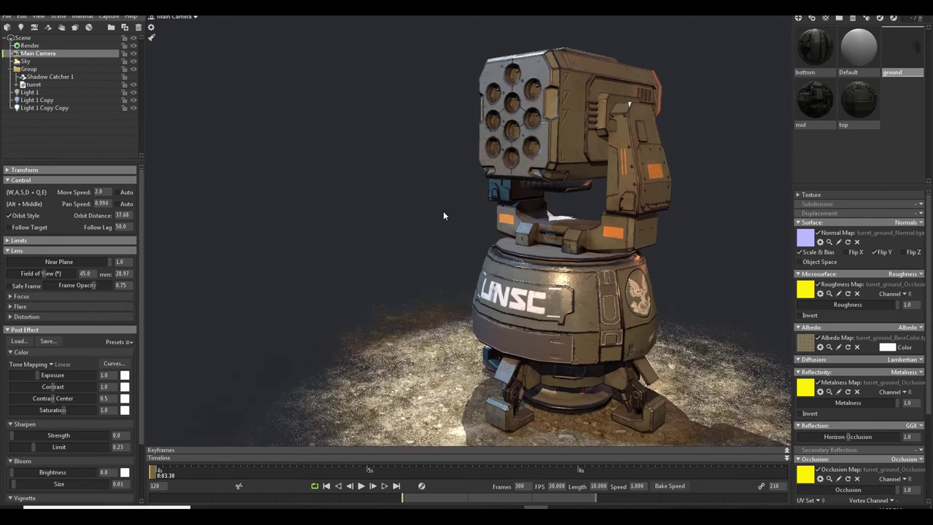
scroll(4, 397, down, 3)
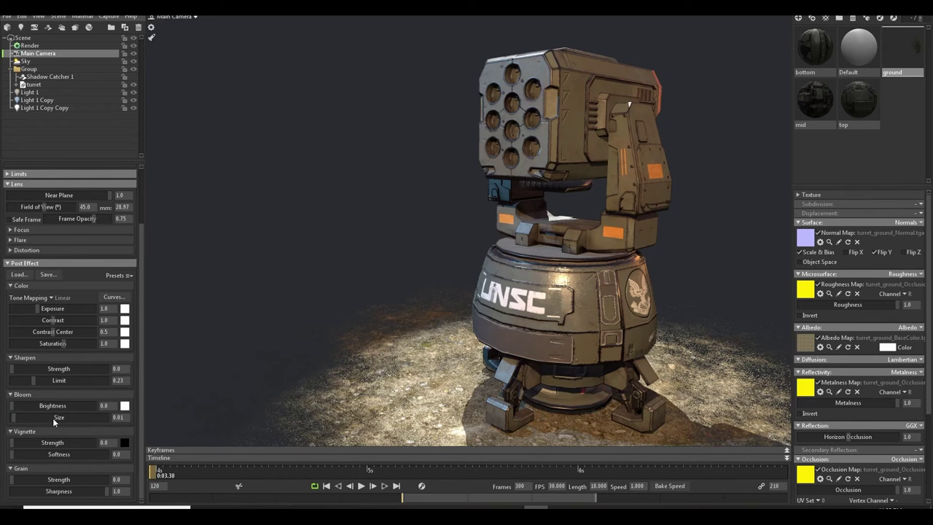
drag(16, 405, 44, 405)
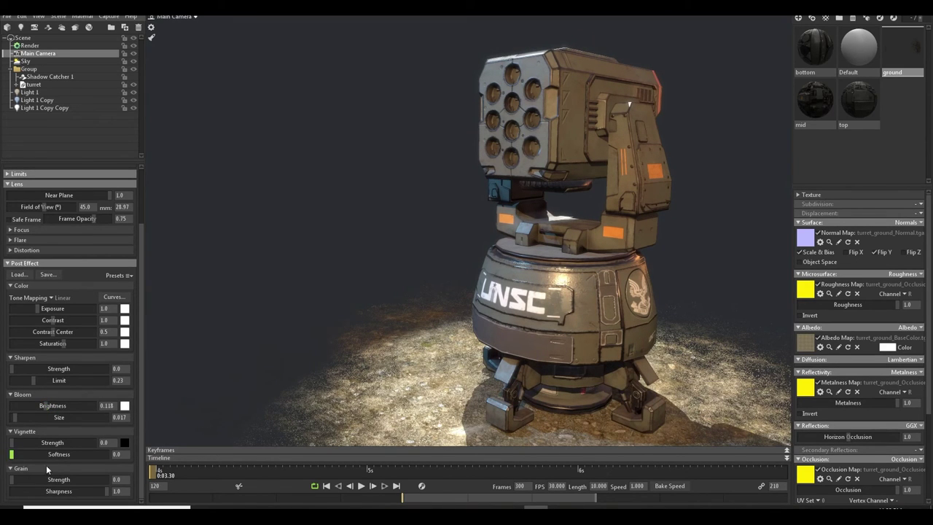
Add a vignette to the main camera's post effects with strength 0.963 and softness 0.451.
mouse_move(43, 443)
mouse_down()
mouse_move(26, 455)
mouse_move(82, 455)
mouse_move(35, 454)
mouse_move(15, 443)
mouse_move(82, 447)
mouse_move(31, 454)
mouse_up()
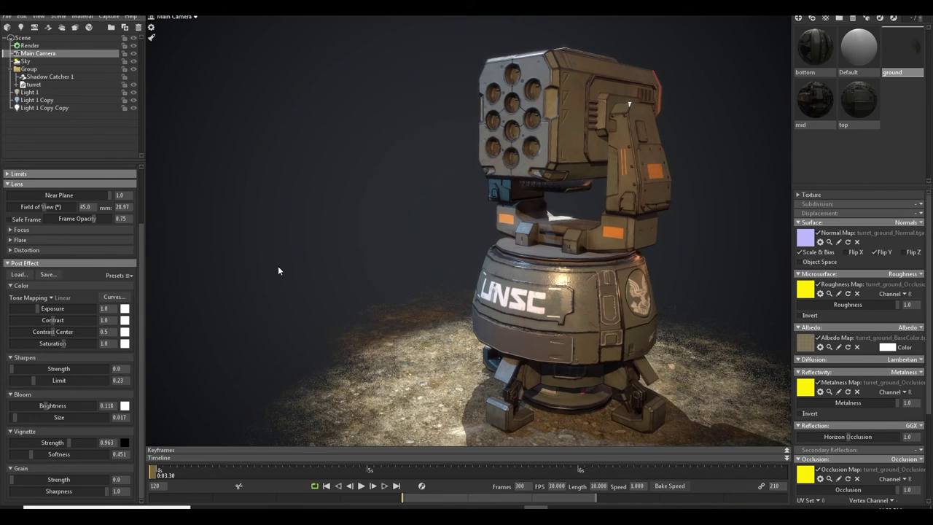
Enable global illumination and ambient occlusion in the scene's render settings.
click(30, 46)
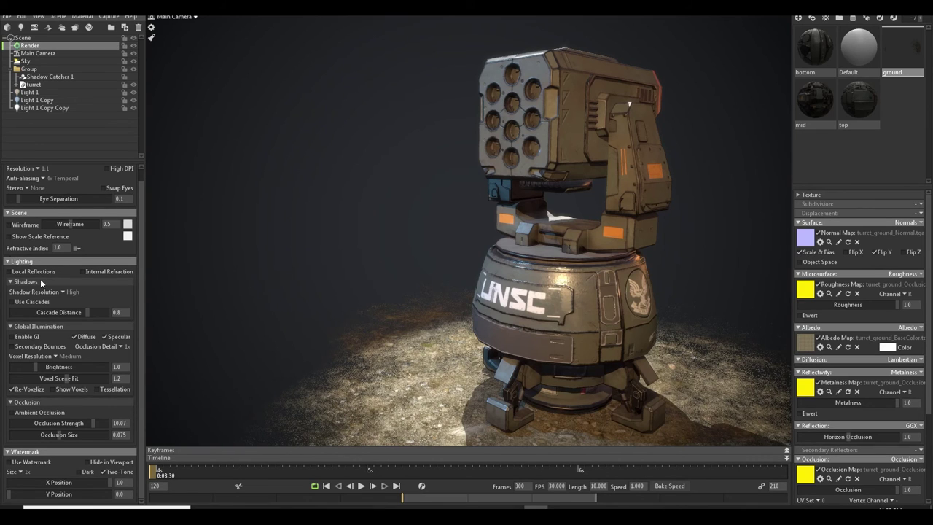
click(11, 338)
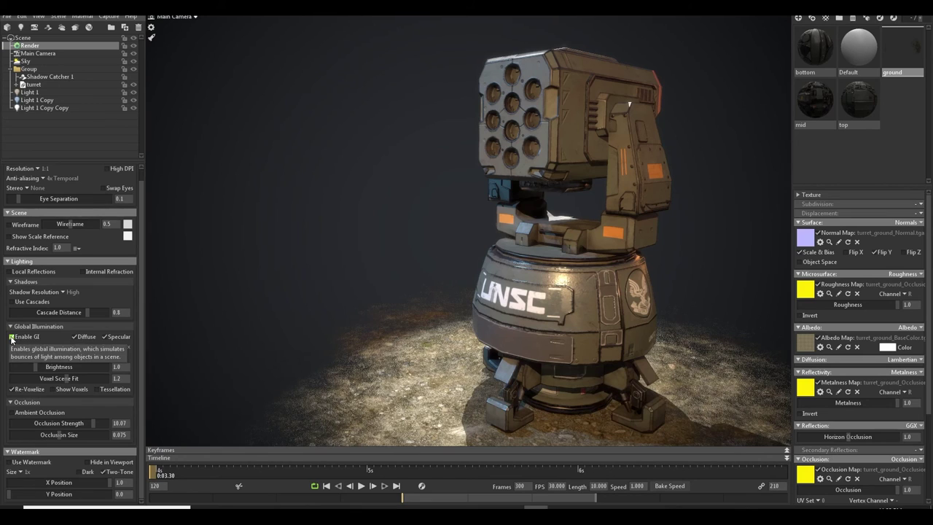
click(11, 413)
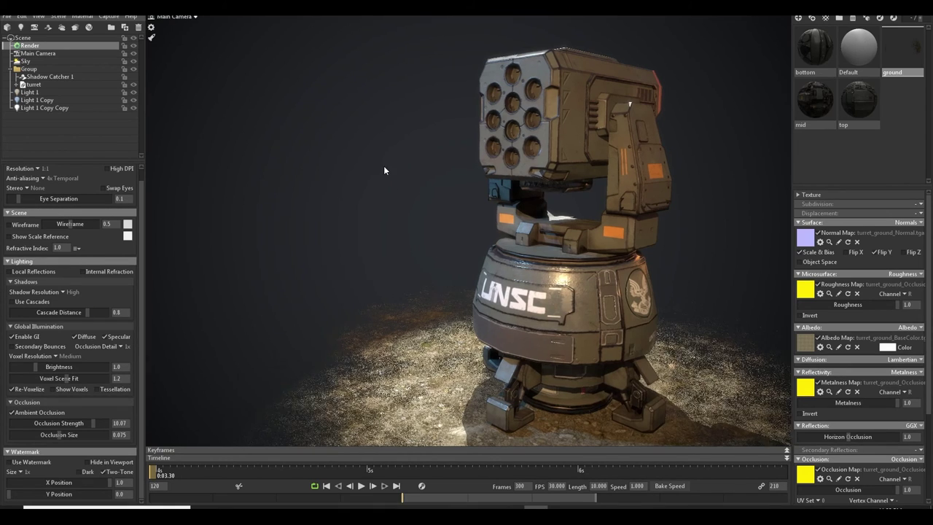
Fine-tune the brightness of the first spot light, Light 1, with the turret in view.
drag(384, 165, 383, 174)
mouse_move(383, 175)
middle_down()
mouse_move(392, 167)
mouse_move(385, 187)
mouse_move(393, 171)
middle_up()
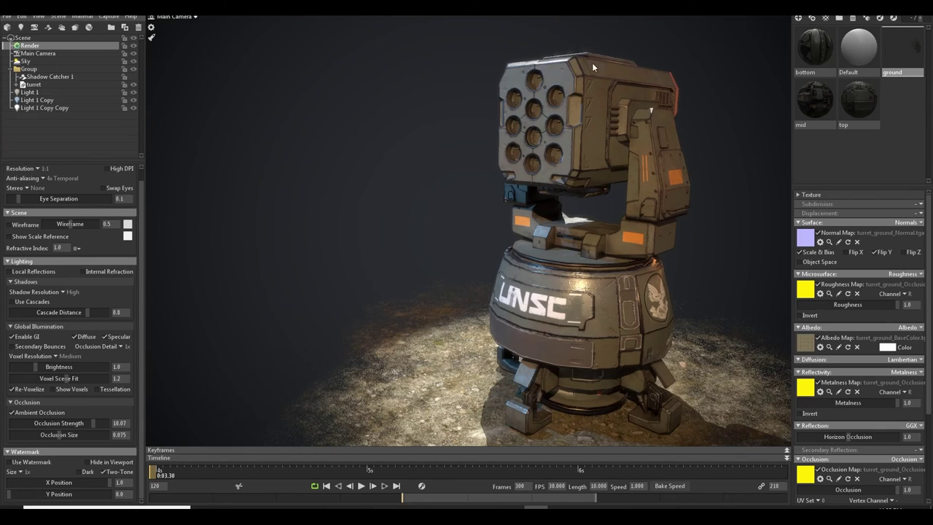
click(48, 93)
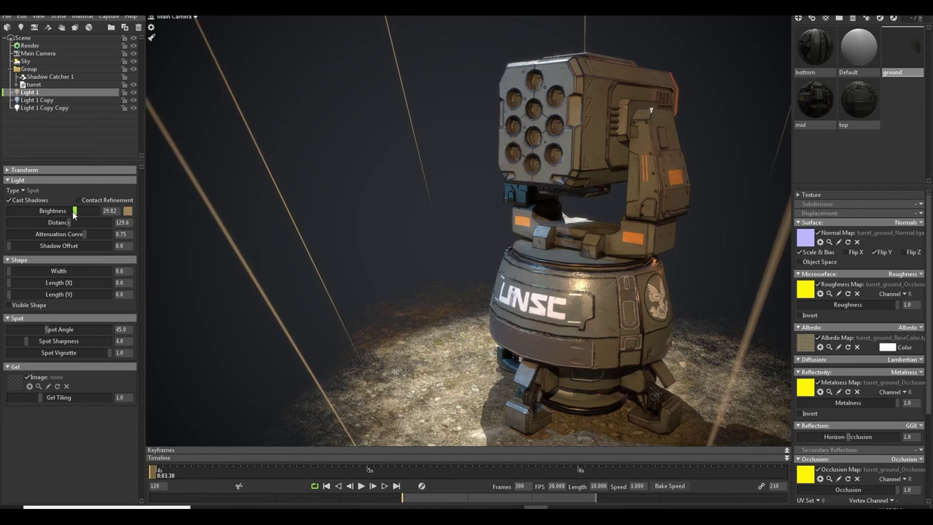
drag(76, 211, 76, 211)
Capture the lit turret view as an image, check the saved picture in the image viewer and close it.
click(108, 16)
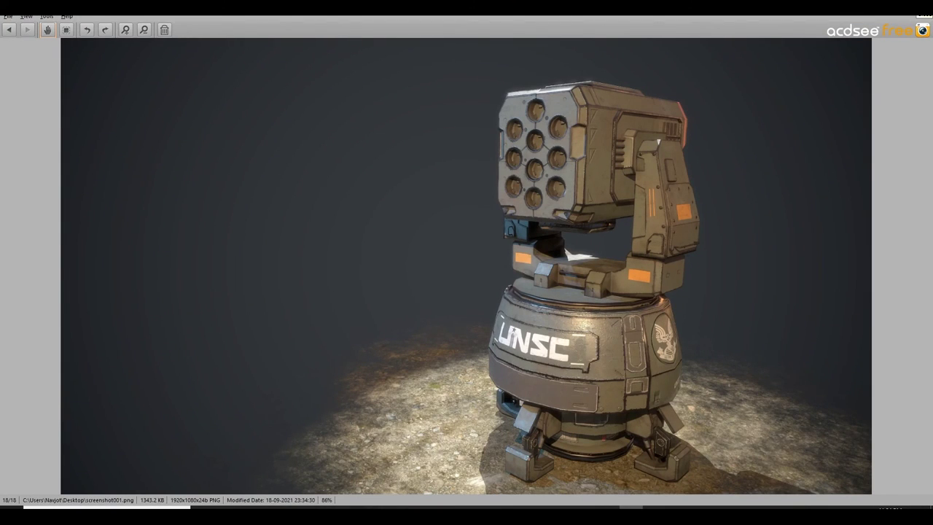
click(924, 8)
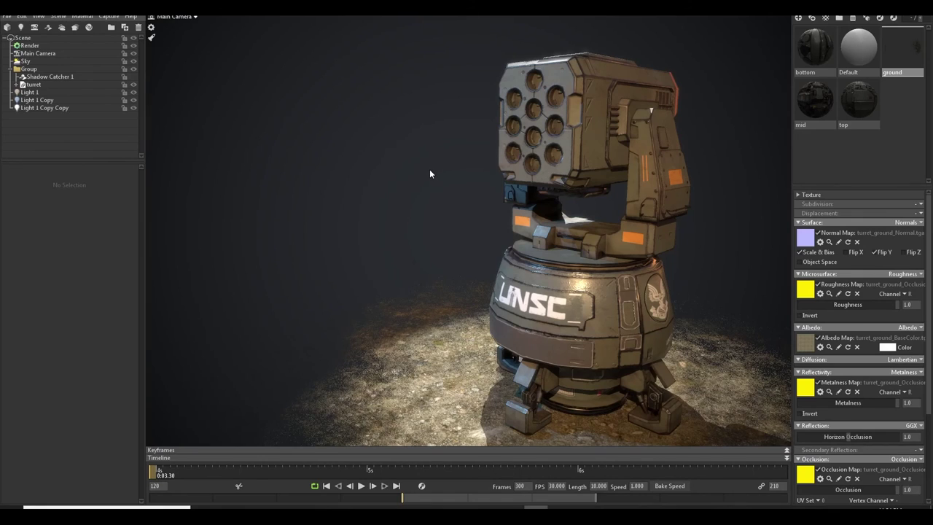